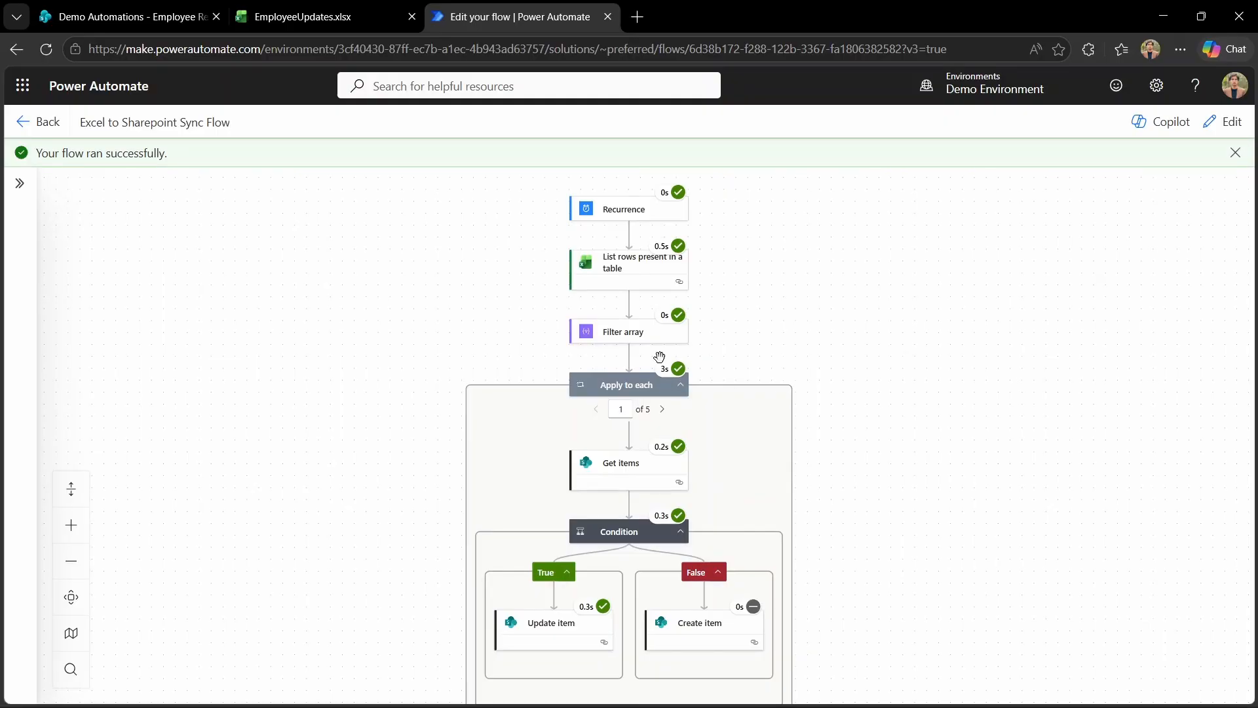
# Review the EmployeeUpdates.xlsx workbook and the Employee Records list on the Demo Automations SharePoint site
pyautogui.click(347, 22)
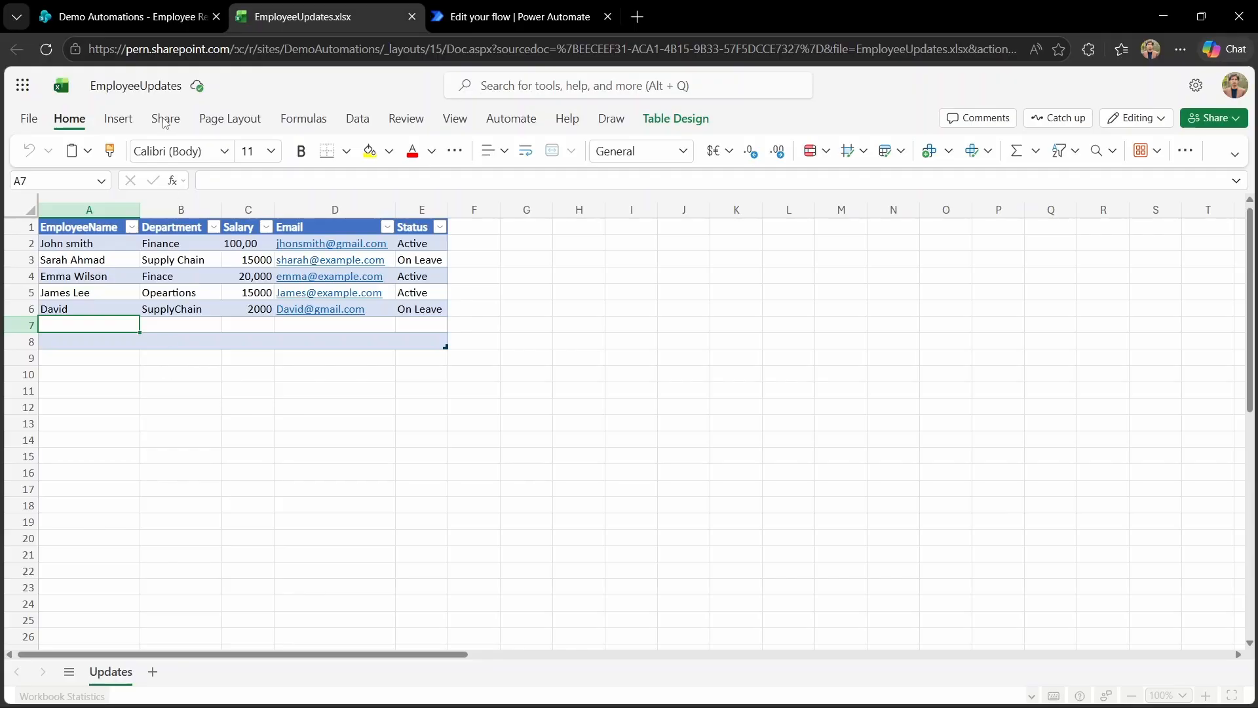
pyautogui.click(148, 22)
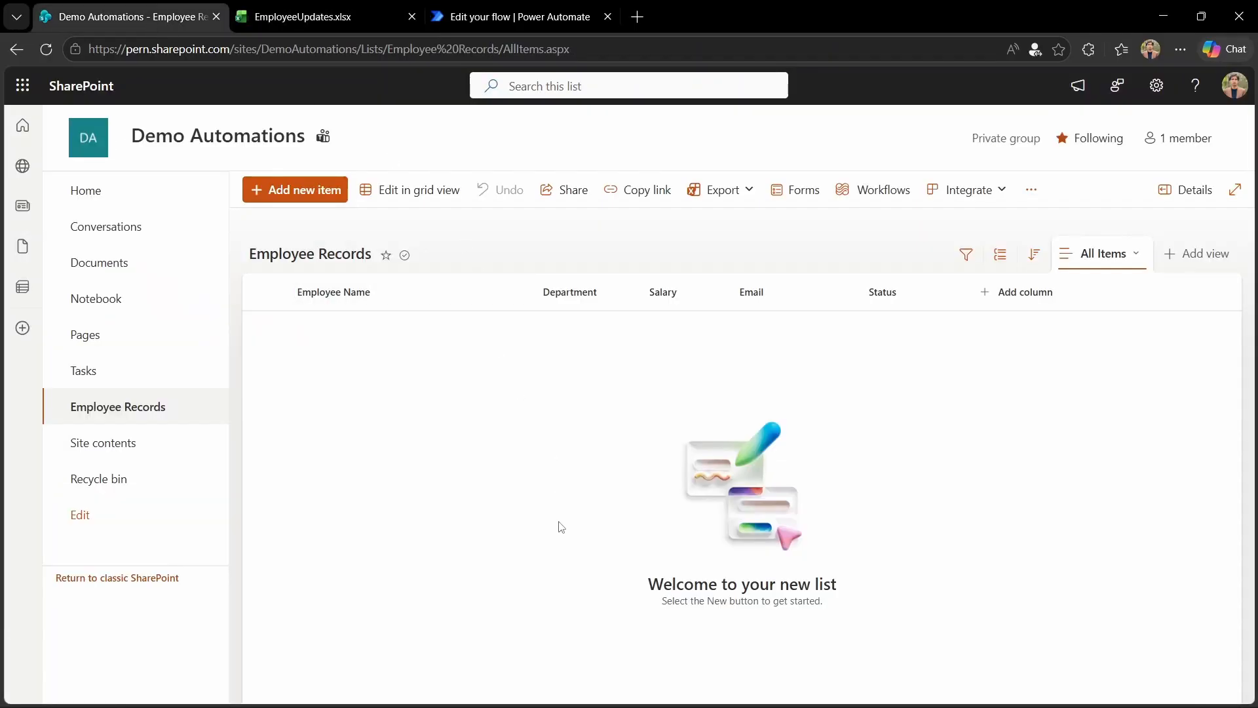
pyautogui.click(47, 50)
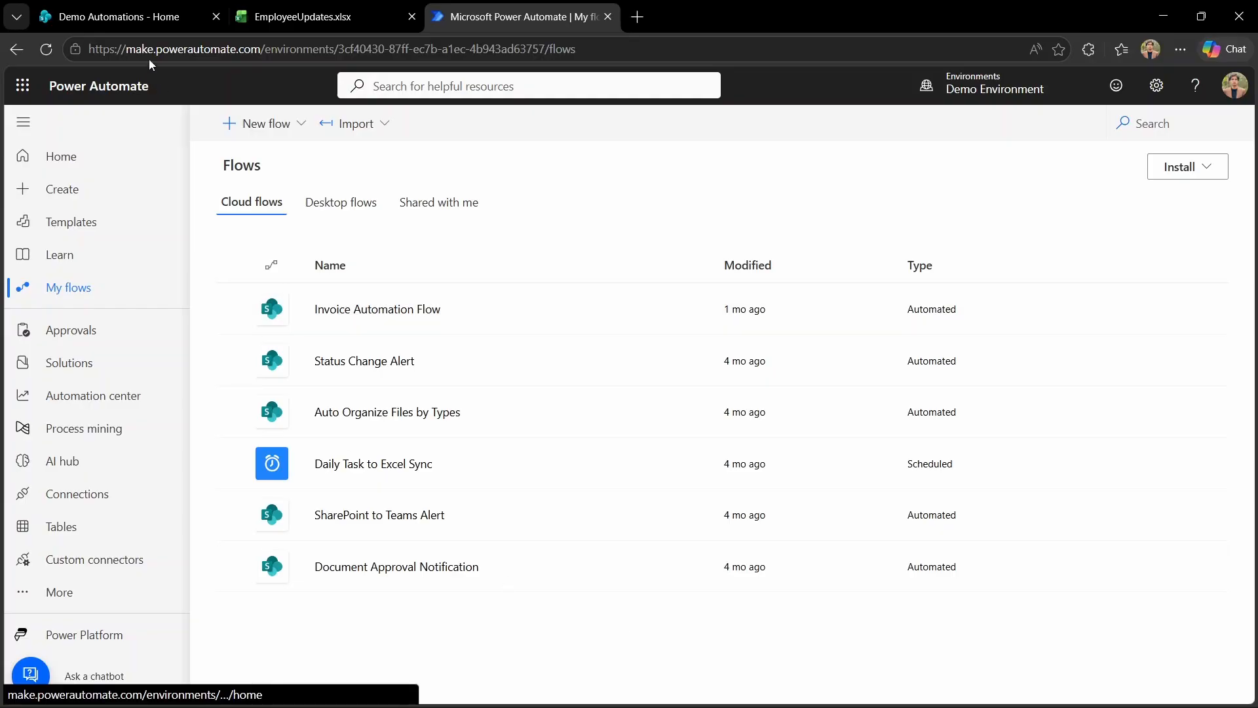
pyautogui.click(142, 18)
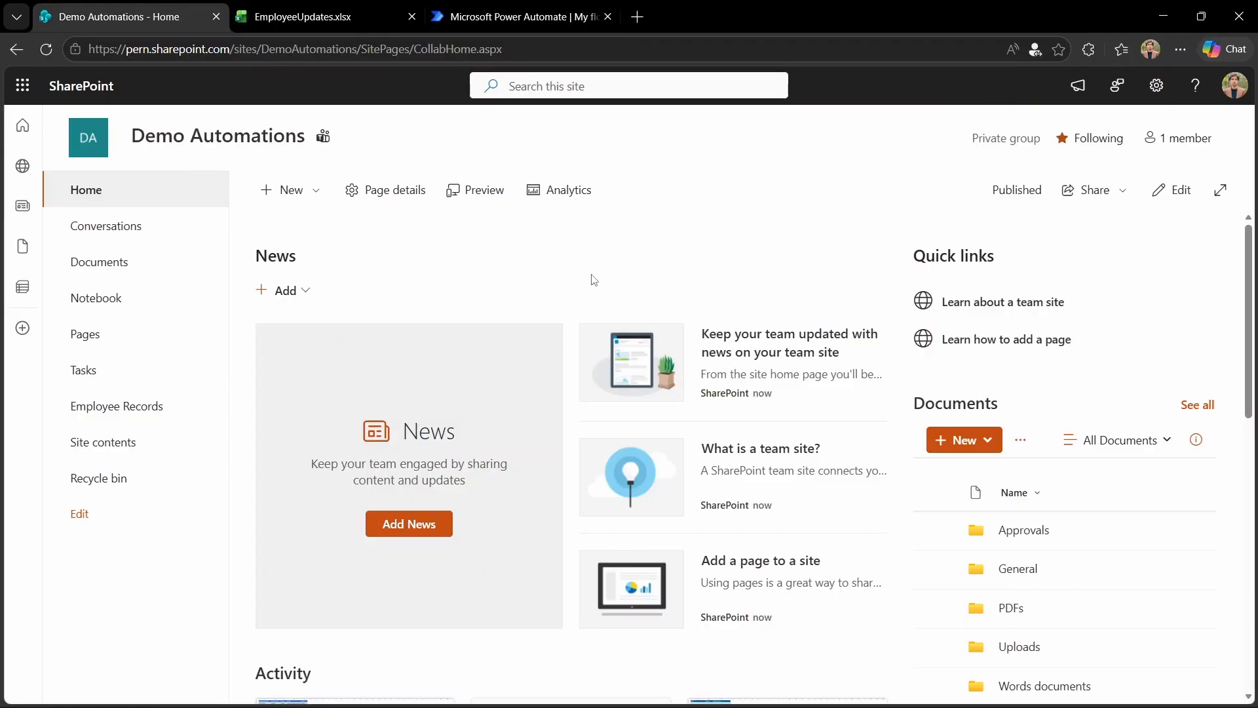
pyautogui.click(138, 410)
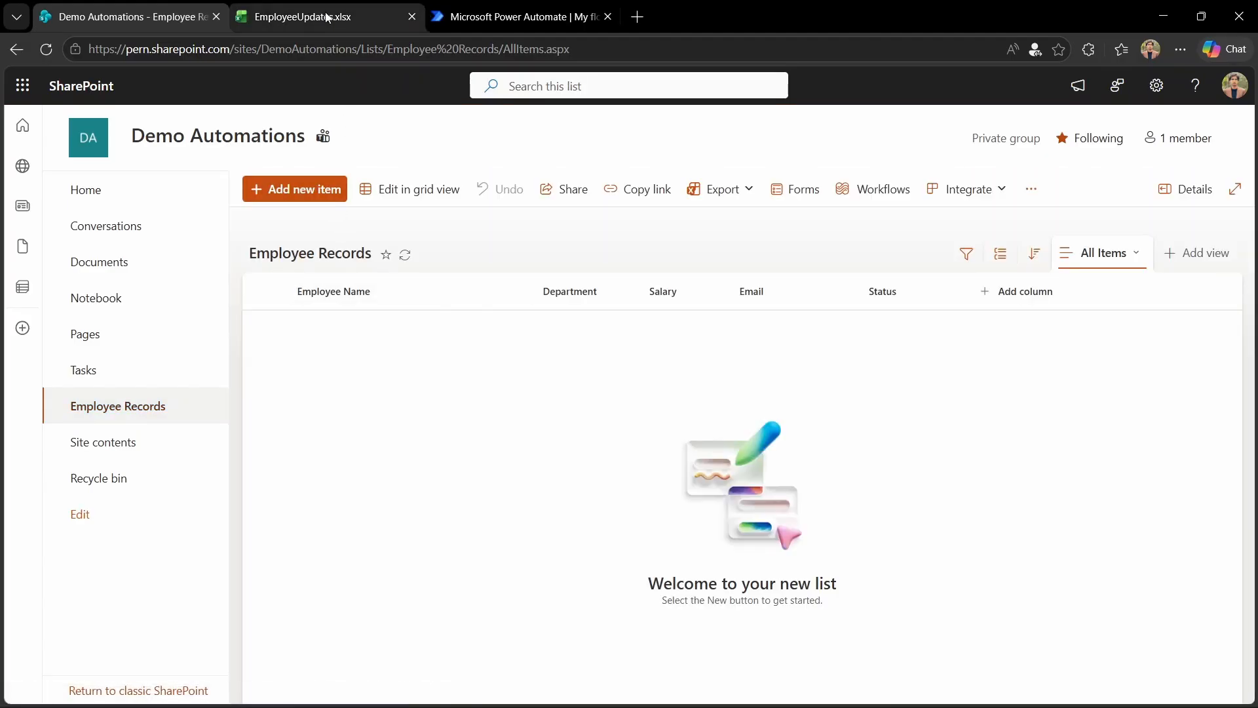
pyautogui.click(298, 16)
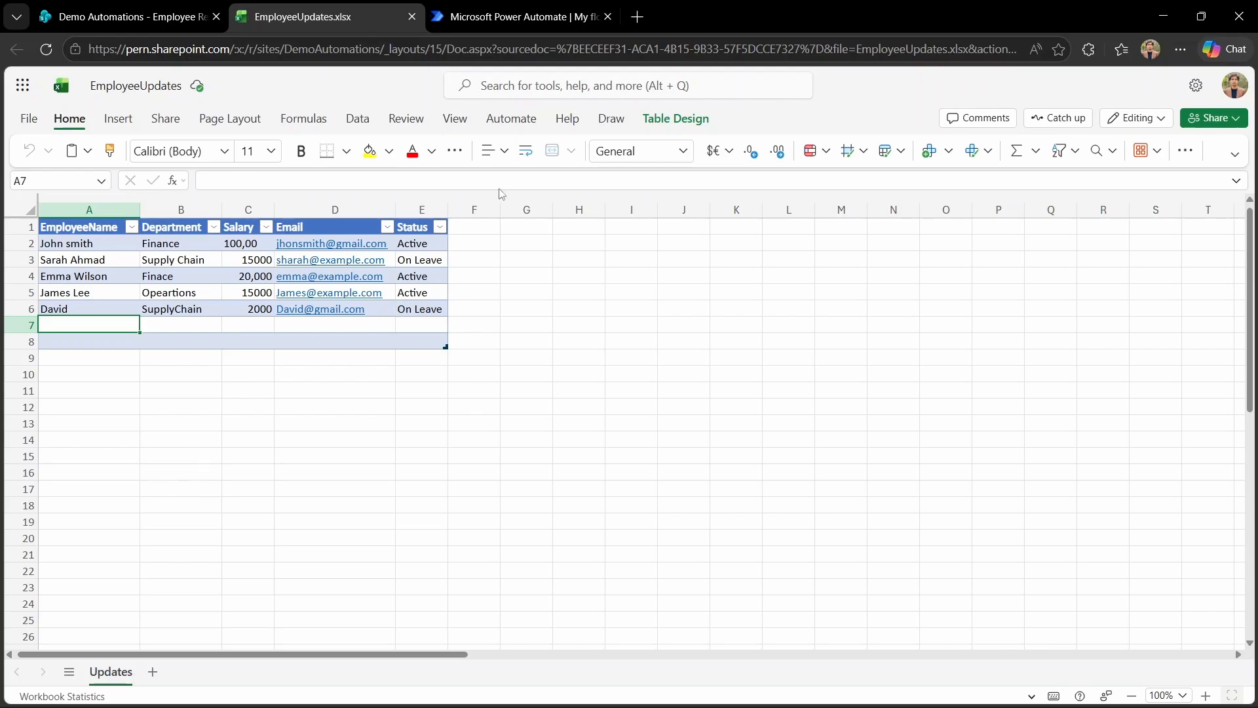
# Switch to Power Automate and create a scheduled cloud flow named Excel to SharePoint Data Sync
pyautogui.click(513, 19)
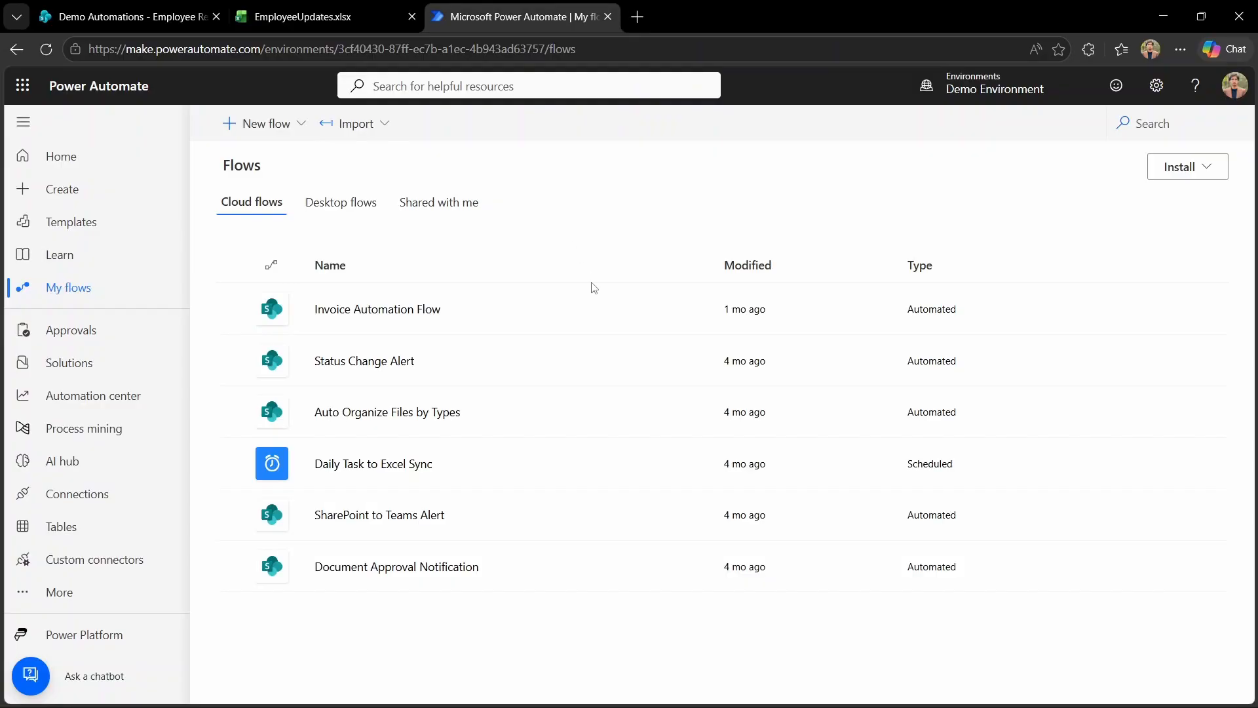
pyautogui.click(272, 123)
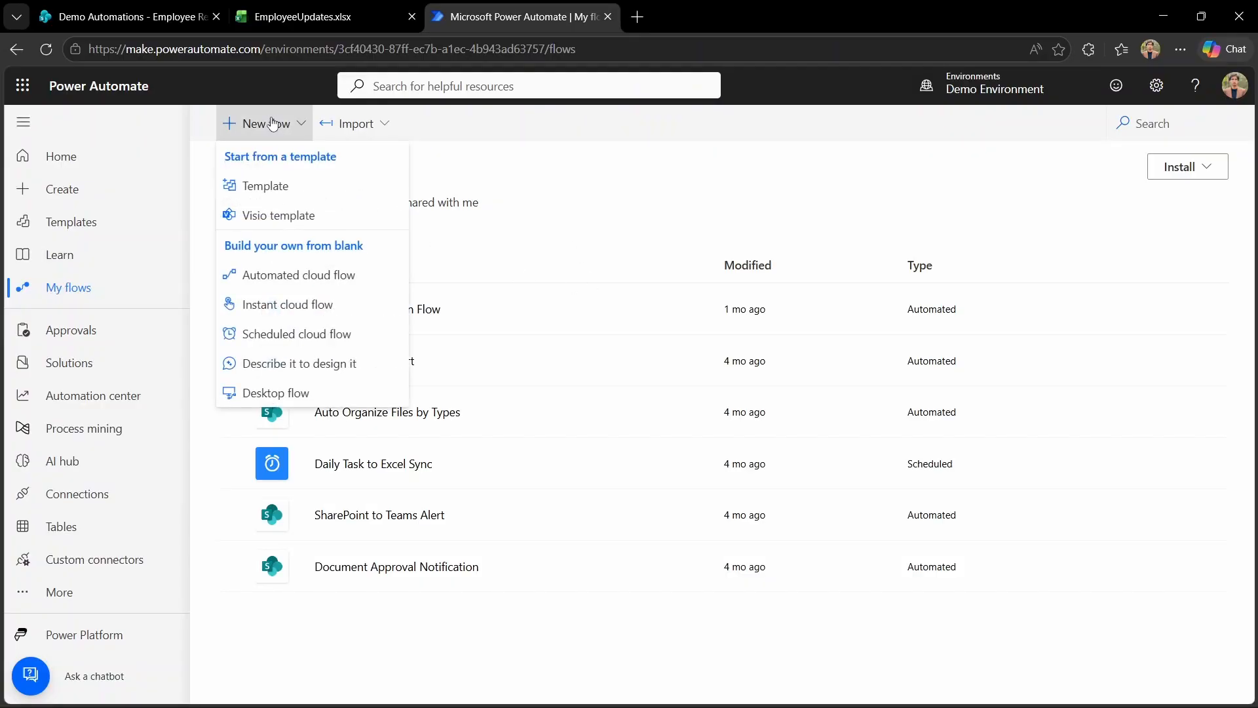
pyautogui.click(324, 332)
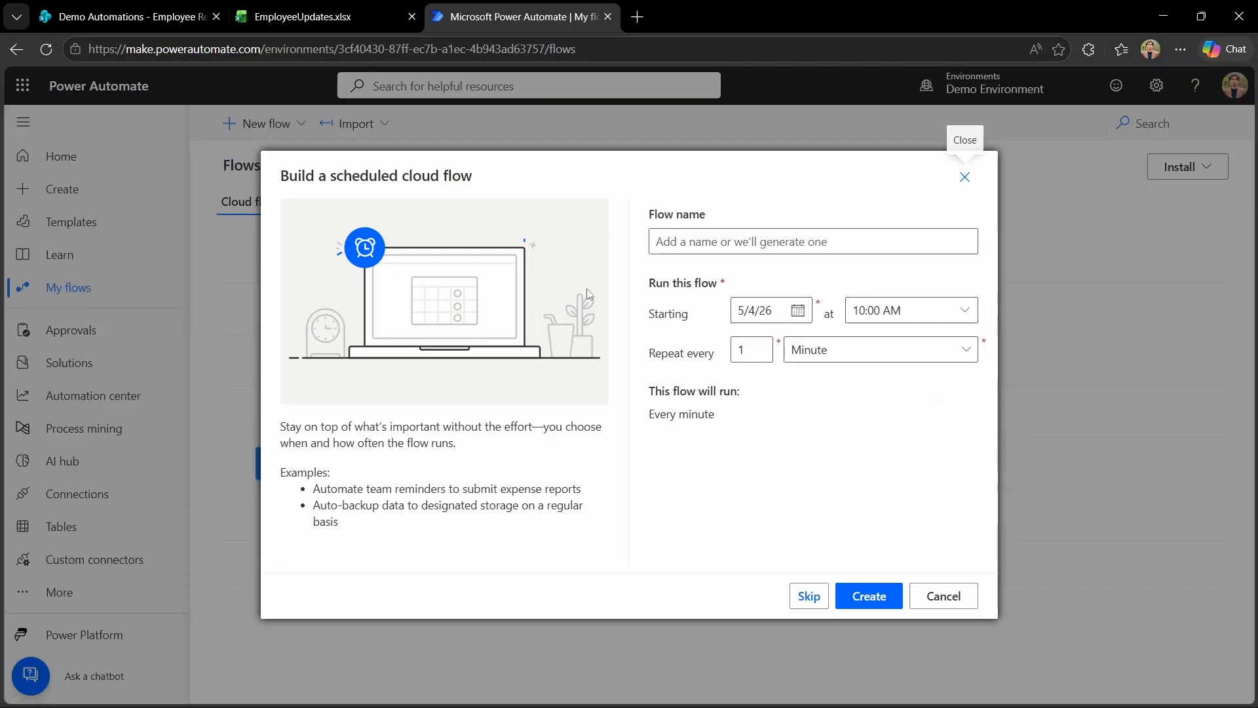
pyautogui.click(767, 241)
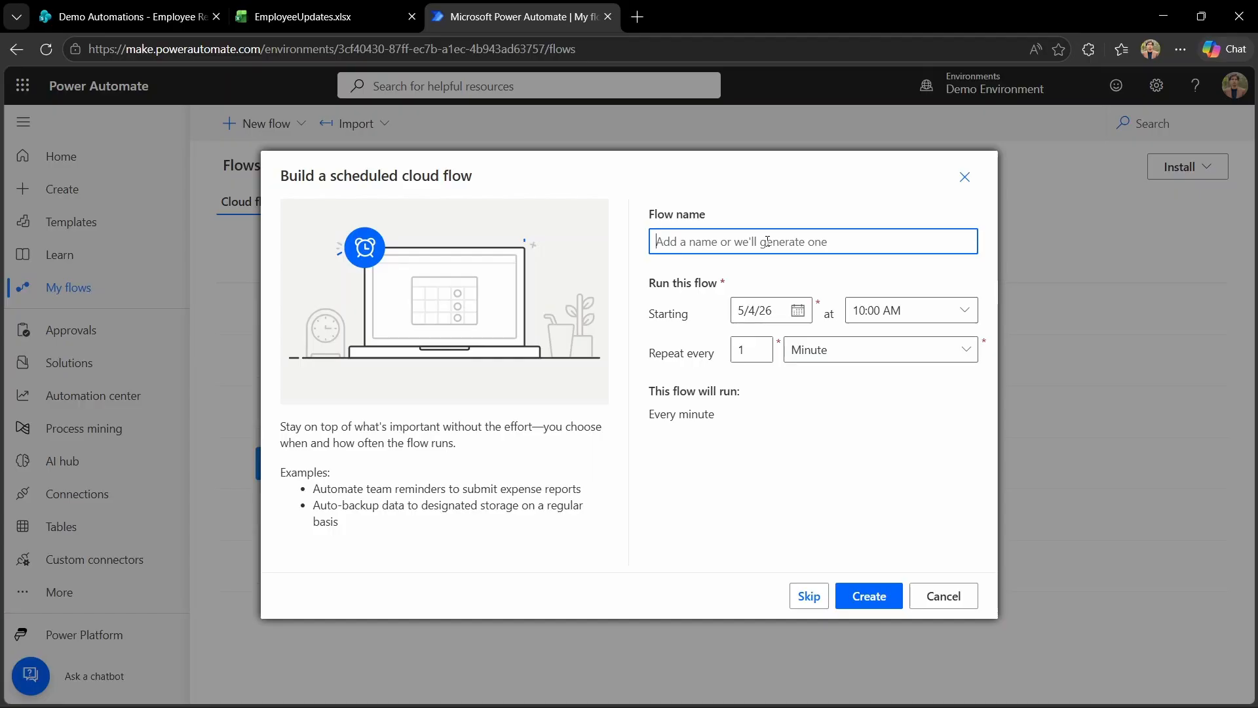
pyautogui.write('Sync')
pyautogui.press('BackSpace')
pyautogui.press('BackSpace')
pyautogui.press('BackSpace')
pyautogui.press('BackSpace')
pyautogui.write('e')
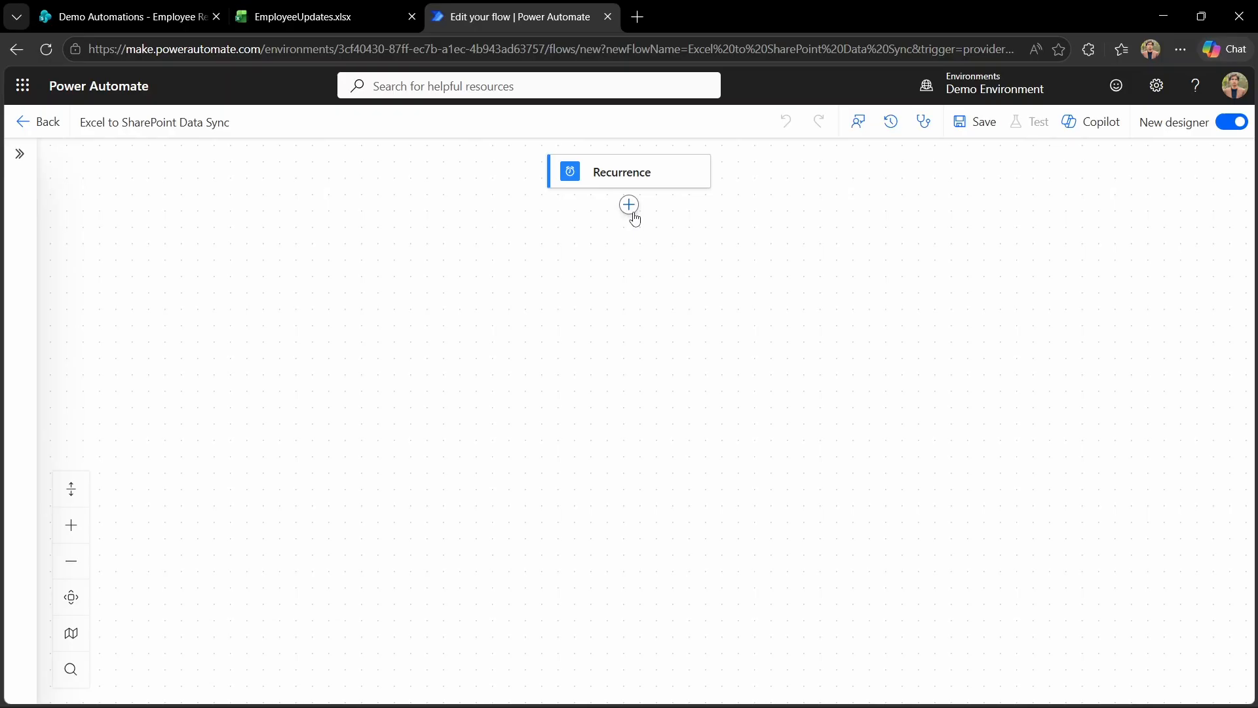
# Add the Excel Online (Business) action List rows present in a table after the Recurrence trigger
pyautogui.click(629, 205)
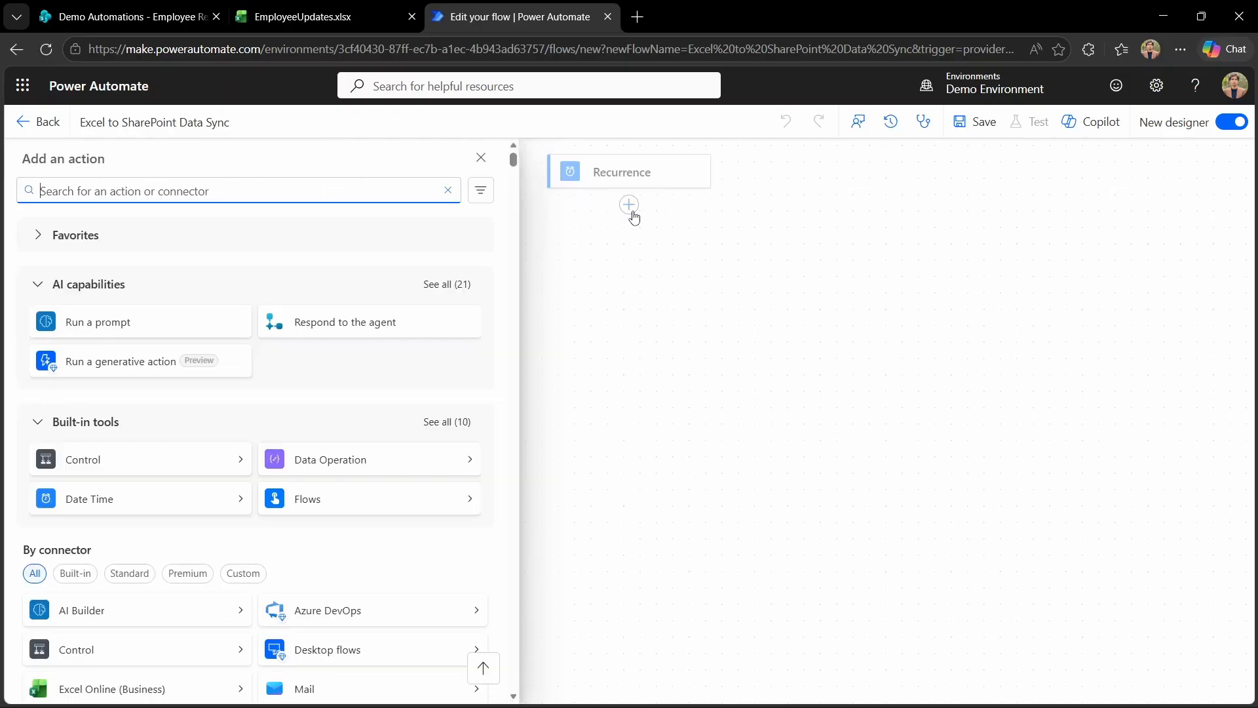
pyautogui.write('list rows in a table')
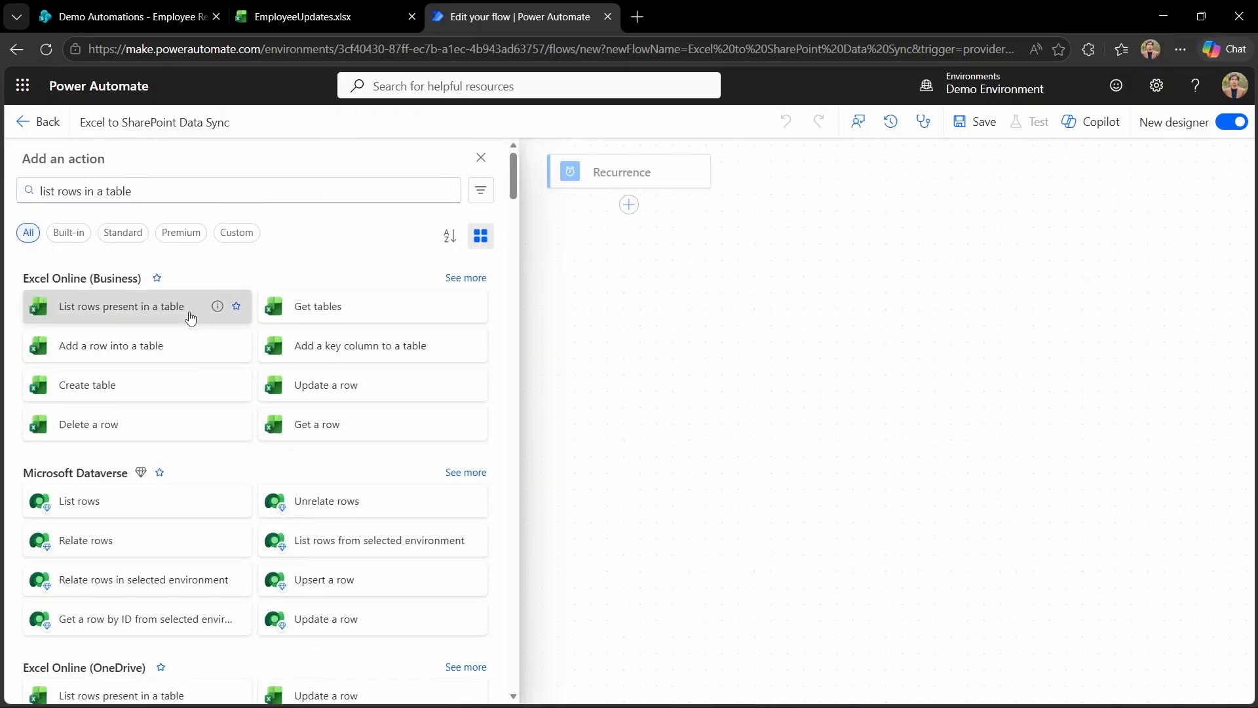
pyautogui.click(190, 318)
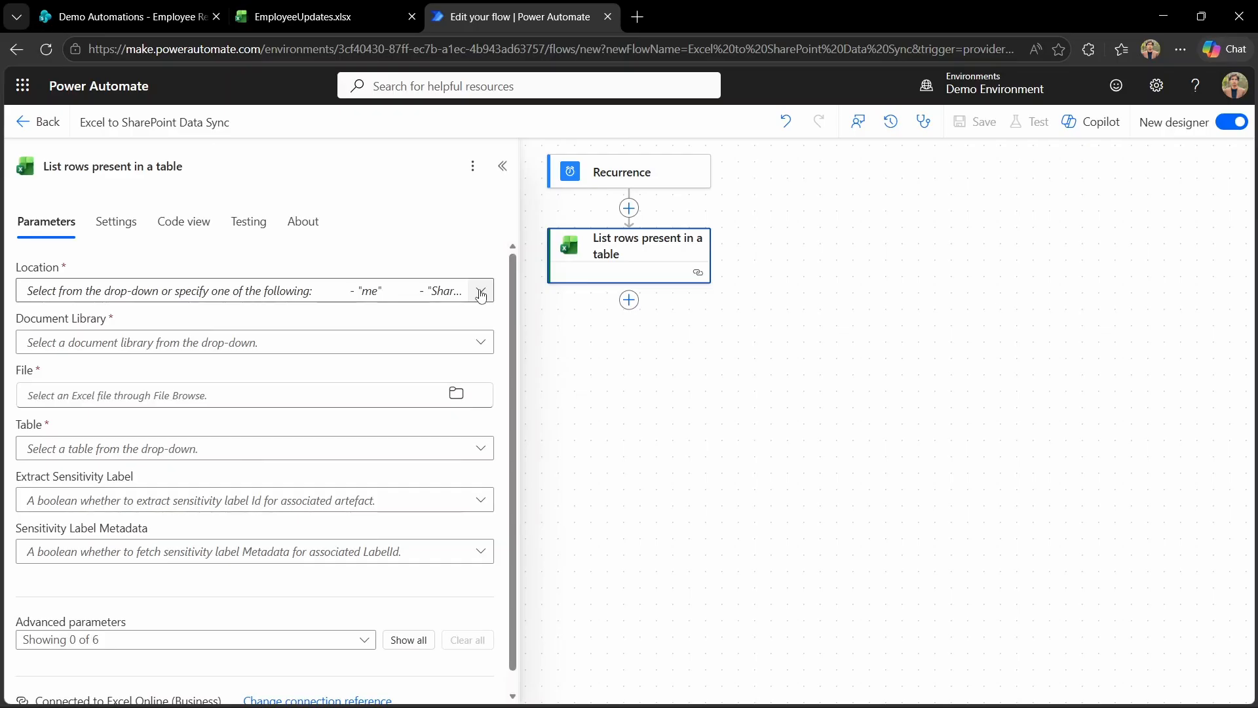
# Set the Excel action's location to SharePoint Site - Demo Automations, library to Documents, file to /EmployeeUpdates.xlsx and table to EmployeeTable
pyautogui.click(480, 292)
pyautogui.click(481, 317)
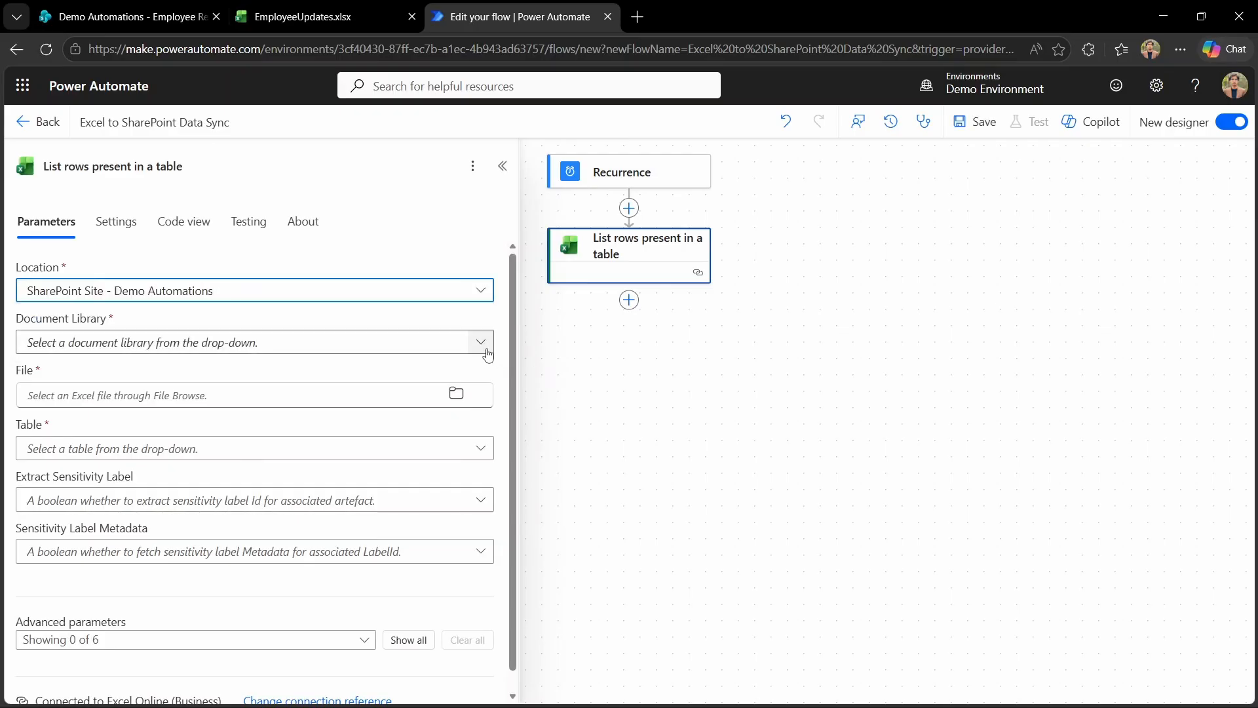
pyautogui.click(483, 343)
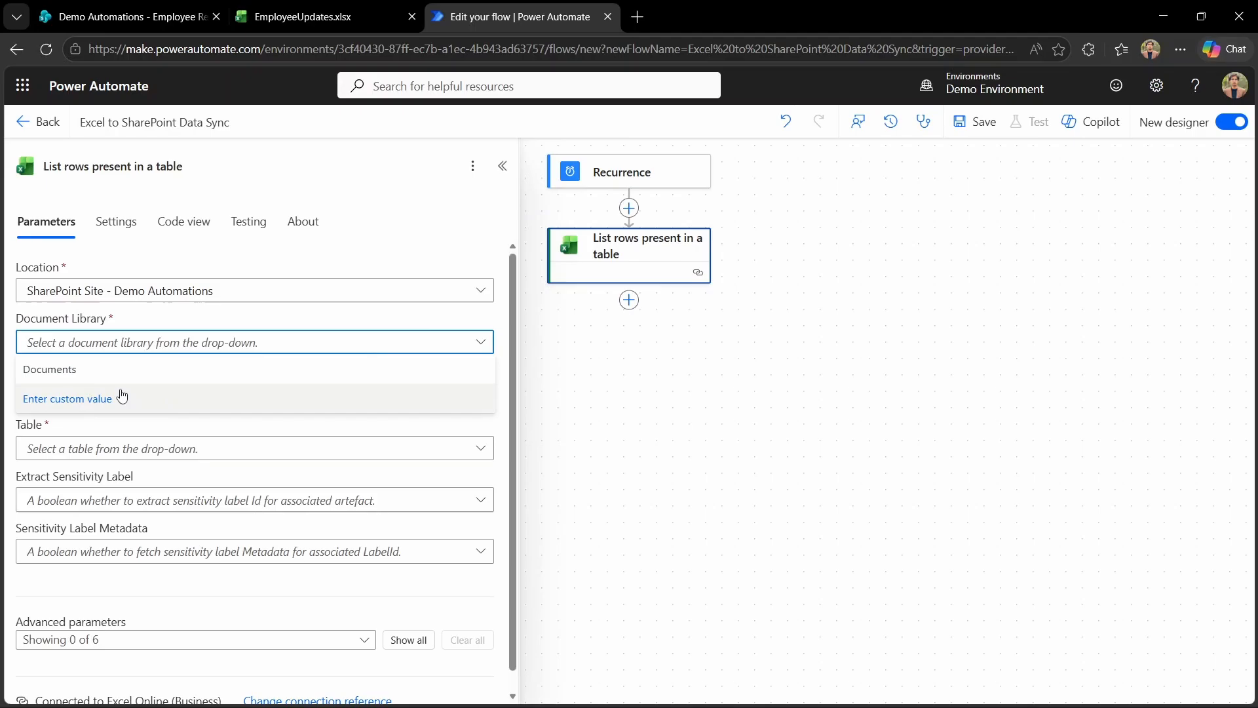
pyautogui.click(113, 372)
pyautogui.click(208, 404)
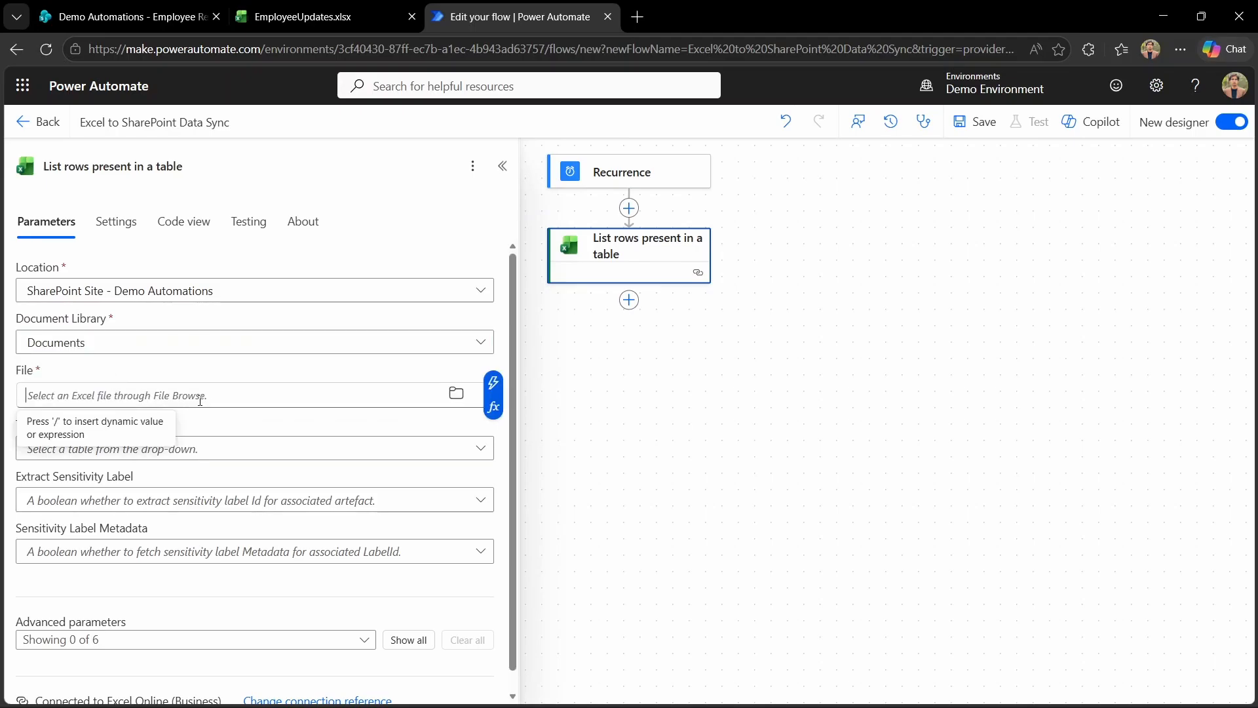
pyautogui.click(457, 393)
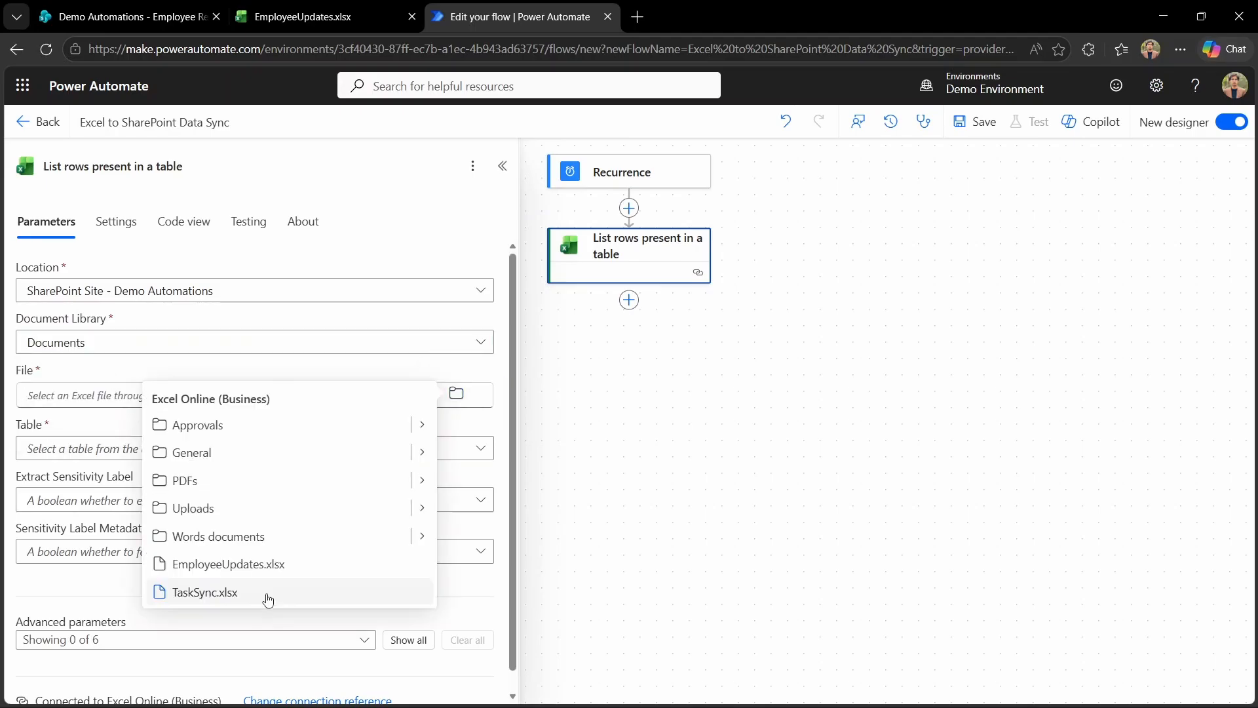
pyautogui.click(262, 568)
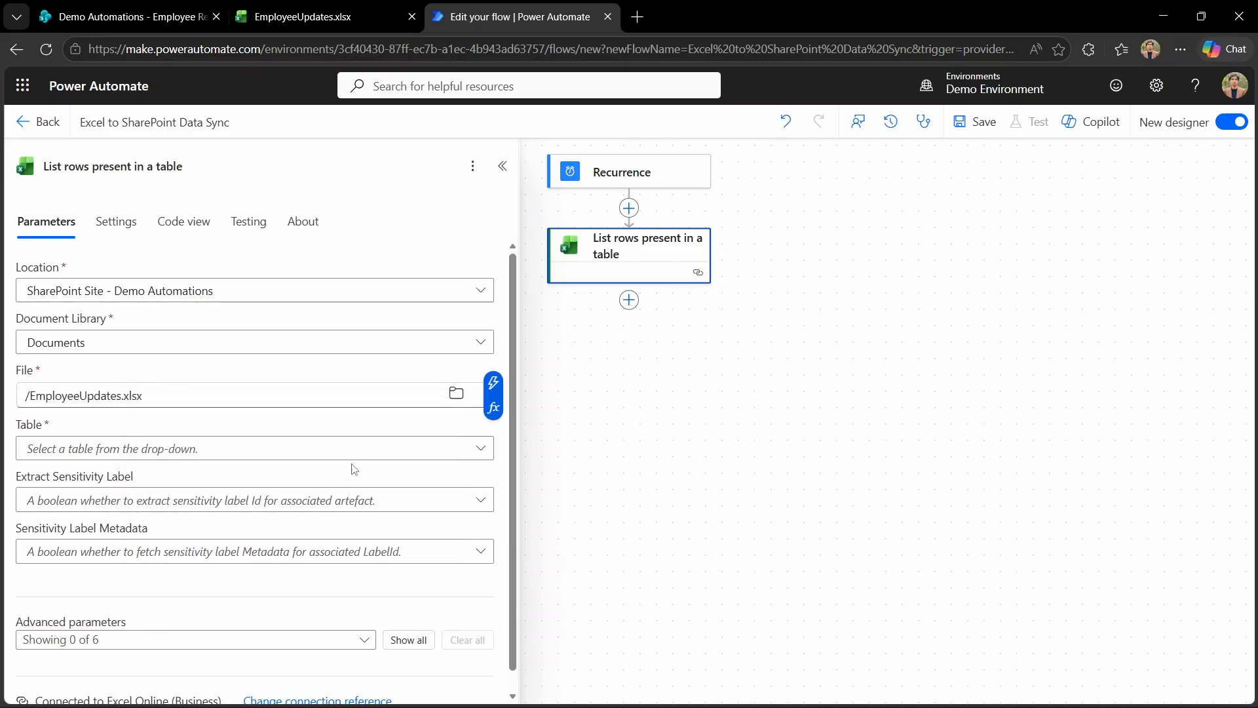
pyautogui.click(186, 454)
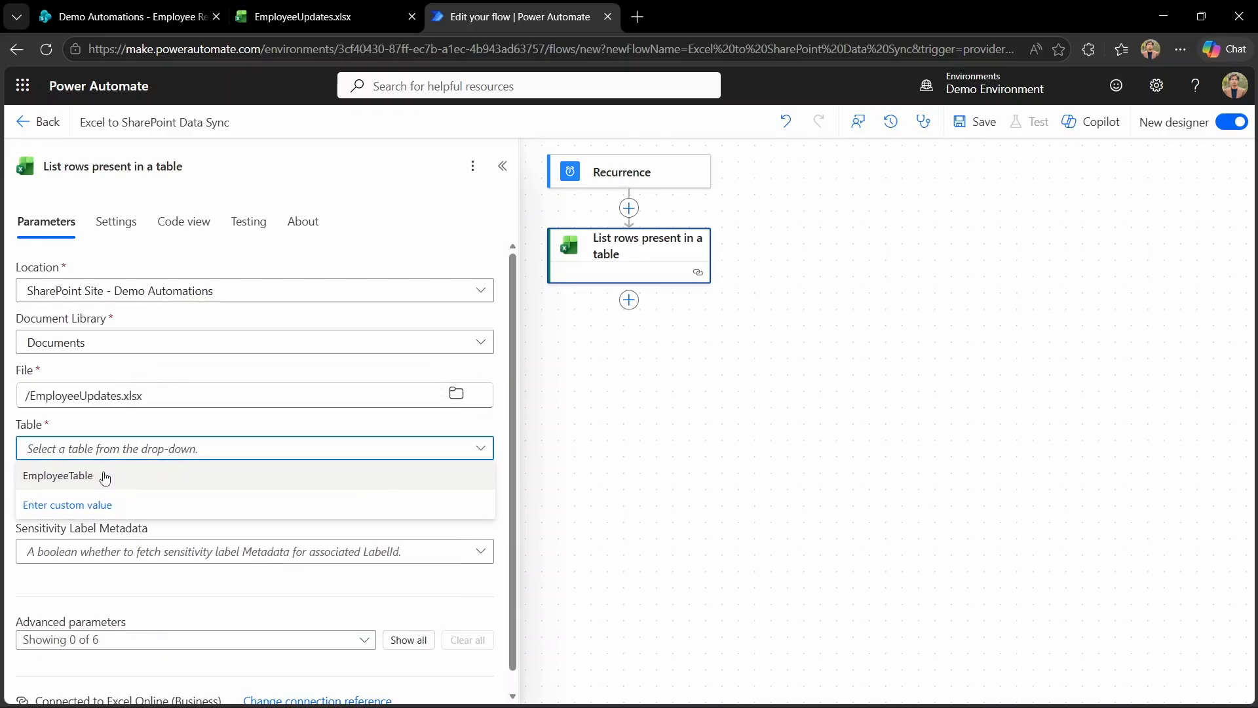
pyautogui.click(106, 476)
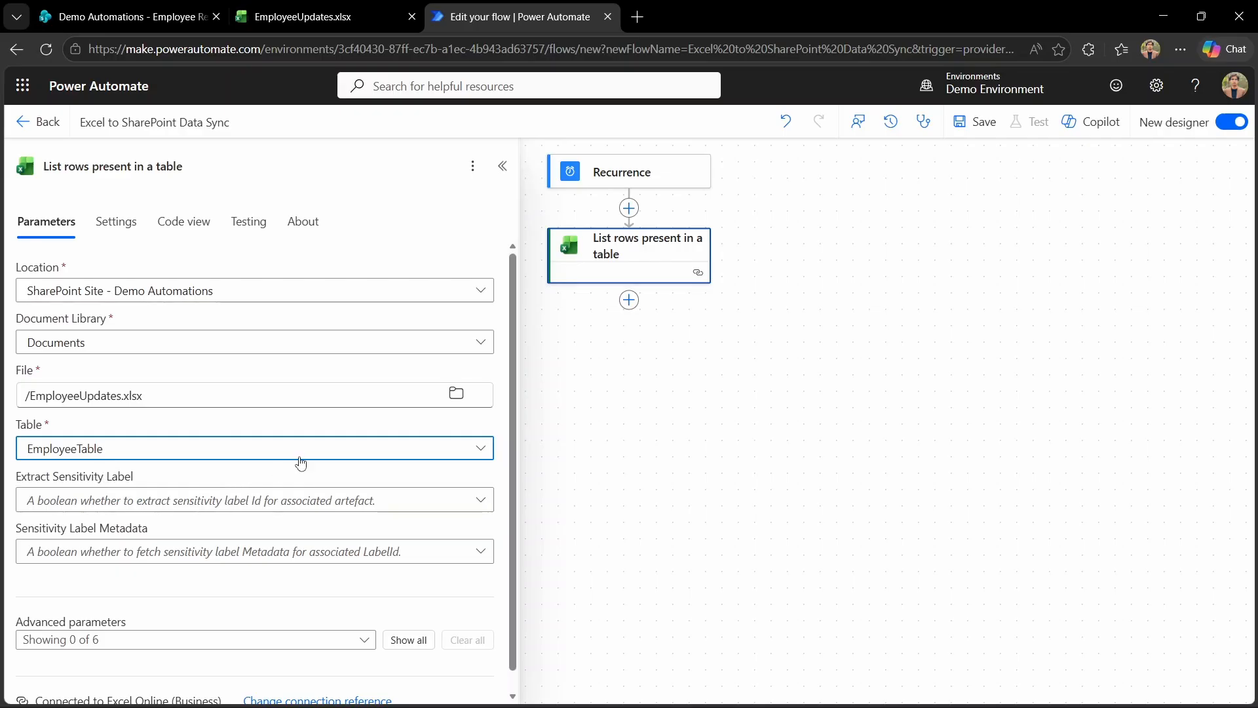
pyautogui.click(696, 493)
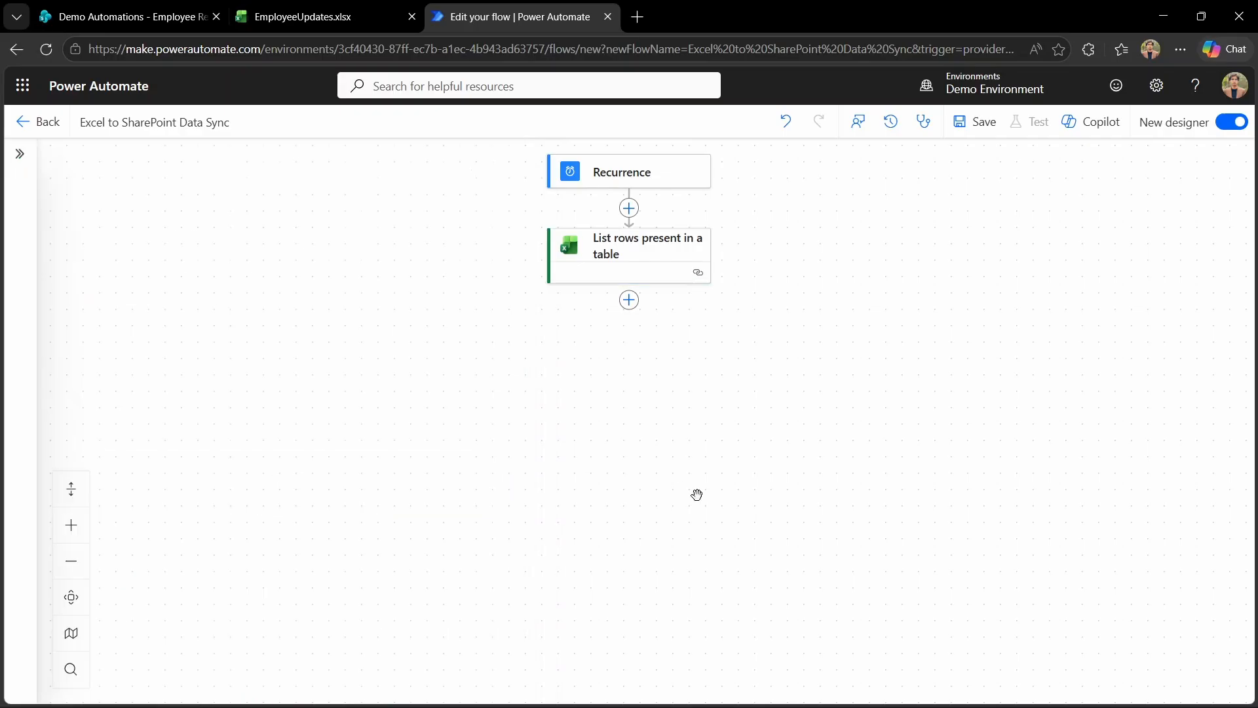
# Add a Data Operation Filter array action after List rows present in a table
pyautogui.click(628, 303)
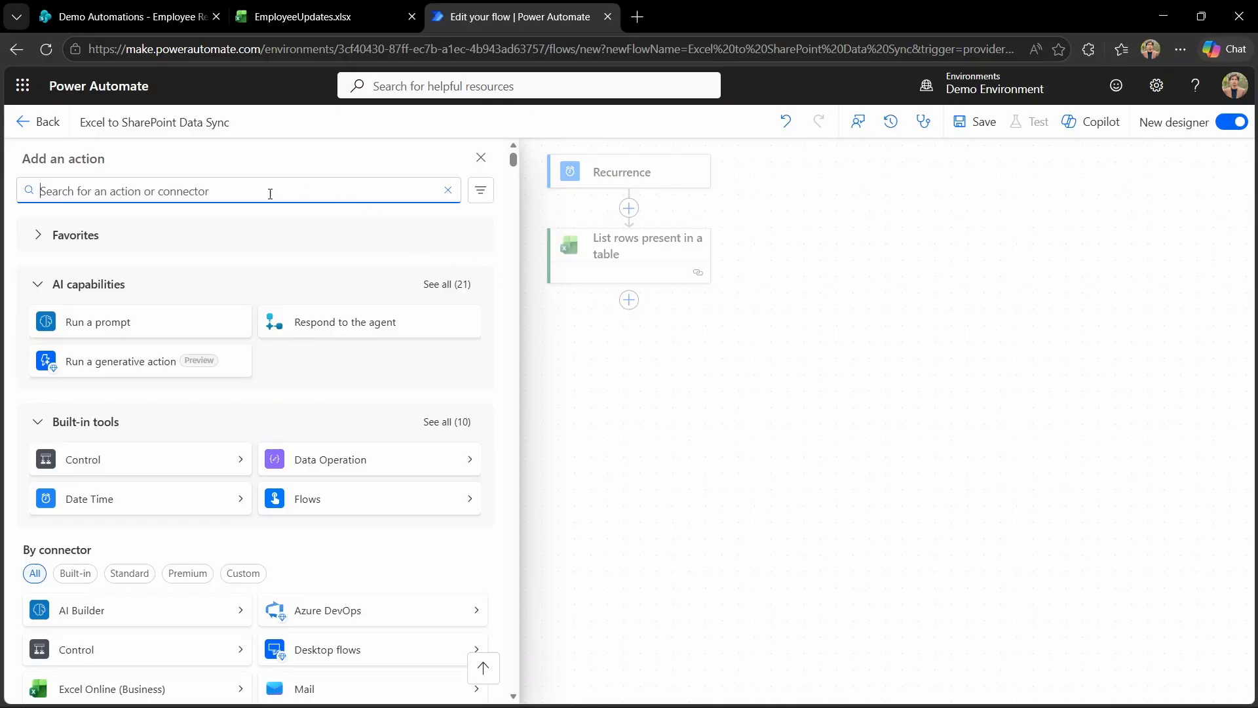
pyautogui.write('Filter Array')
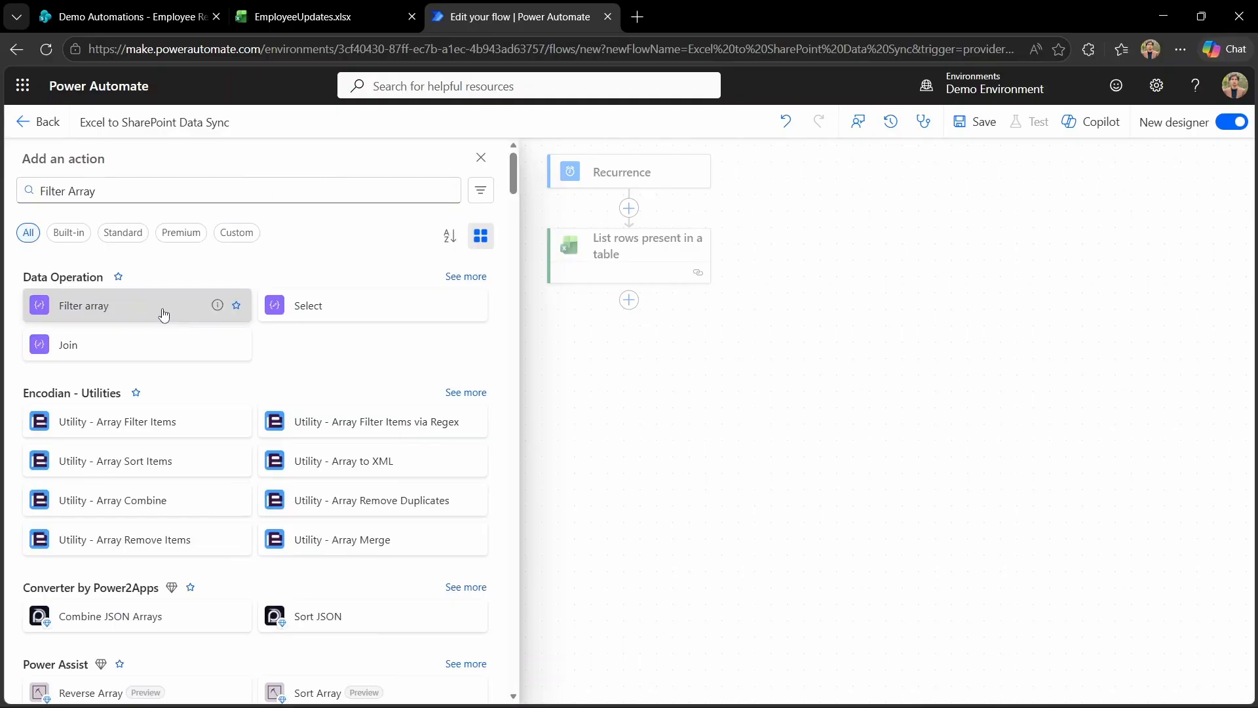
pyautogui.click(160, 309)
# Filter the Excel rows' body/value with the expression and(not(equals(item()?['EmployeeName'],'')),not(equals(item()?['Salary'],'')))
pyautogui.click(117, 293)
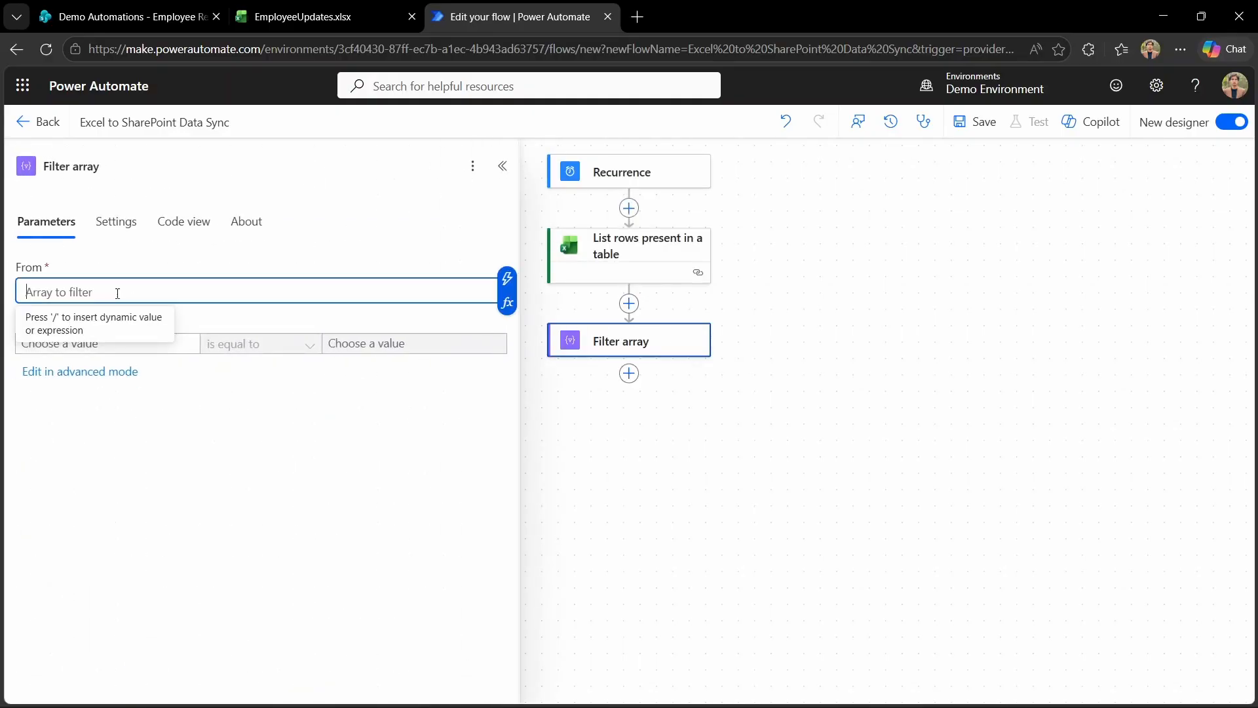
pyautogui.click(197, 530)
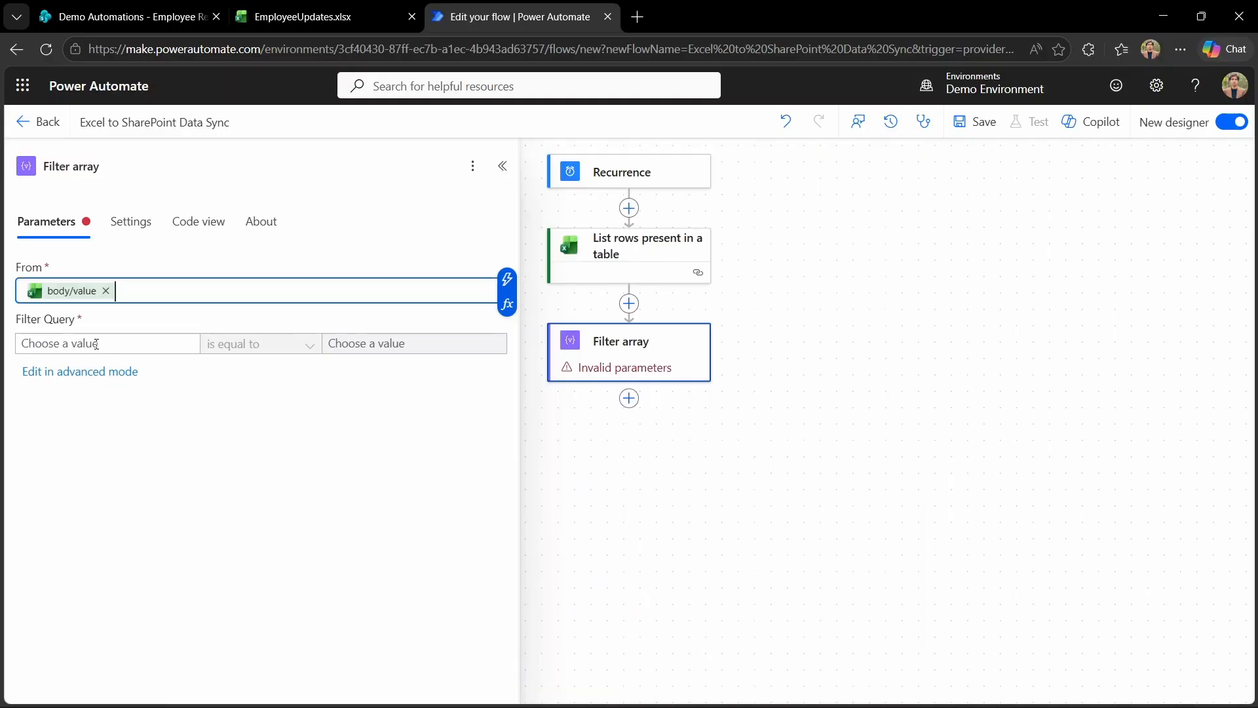
pyautogui.click(96, 343)
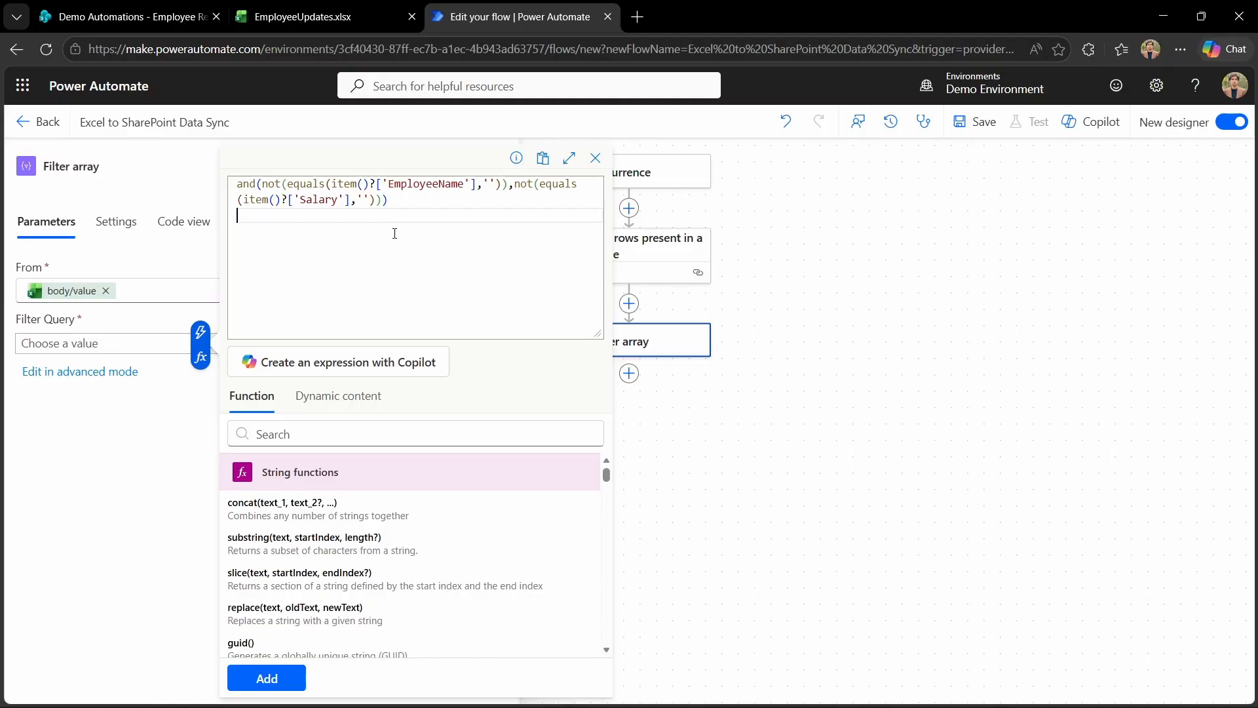
pyautogui.click(812, 568)
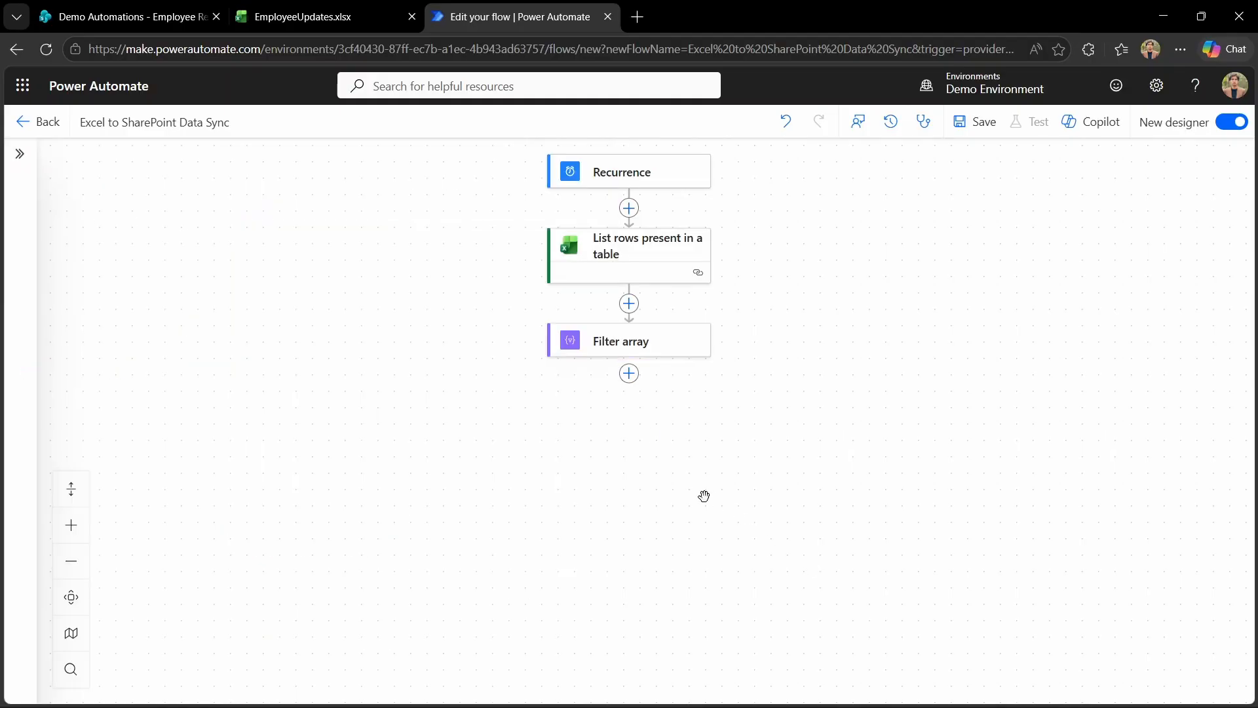
# Add an Apply to each loop after Filter array and place a SharePoint Get items action inside it
pyautogui.click(629, 375)
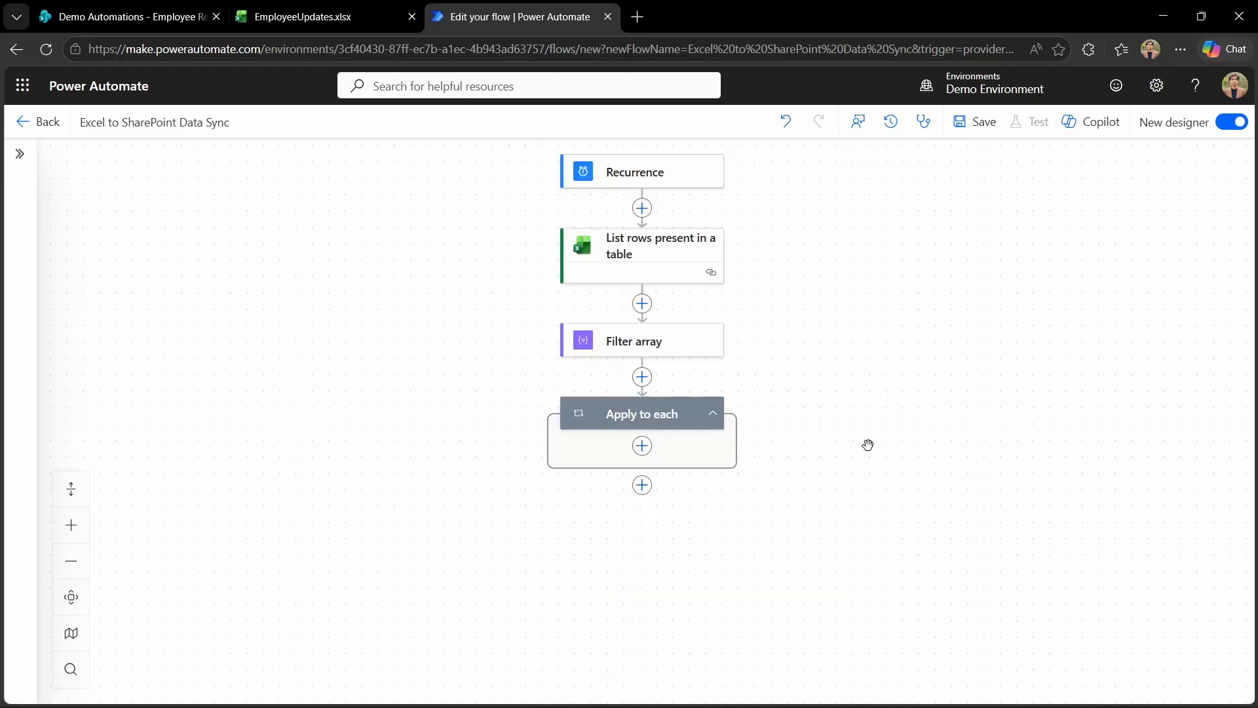
pyautogui.click(641, 453)
pyautogui.write('Get items')
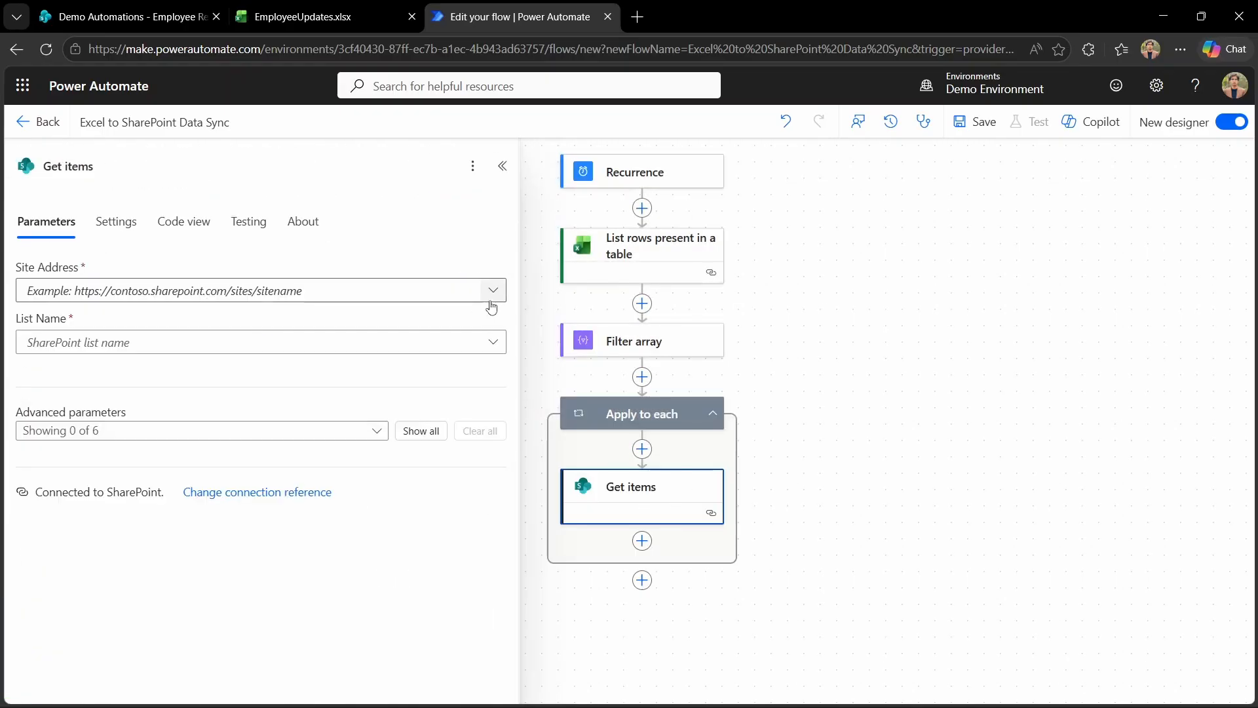
# Set Get items to the Demo Automations site and the Employee Records list, and show all its advanced parameters
pyautogui.click(491, 300)
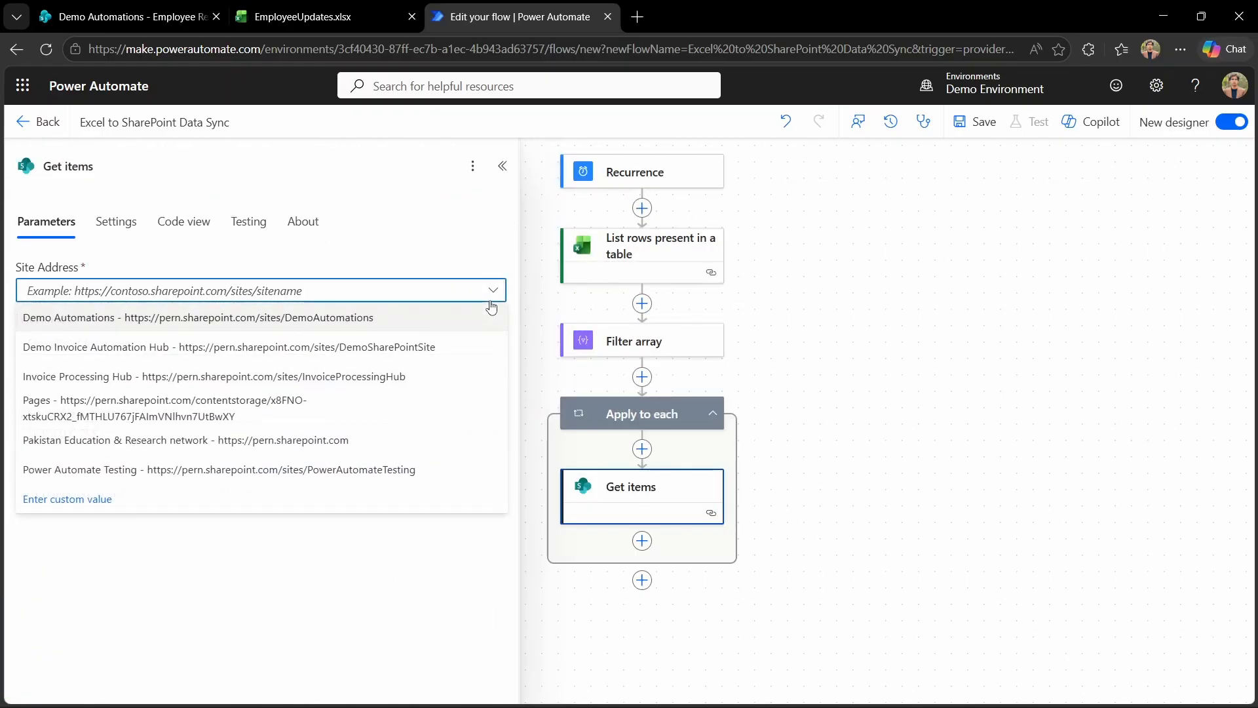
pyautogui.click(376, 317)
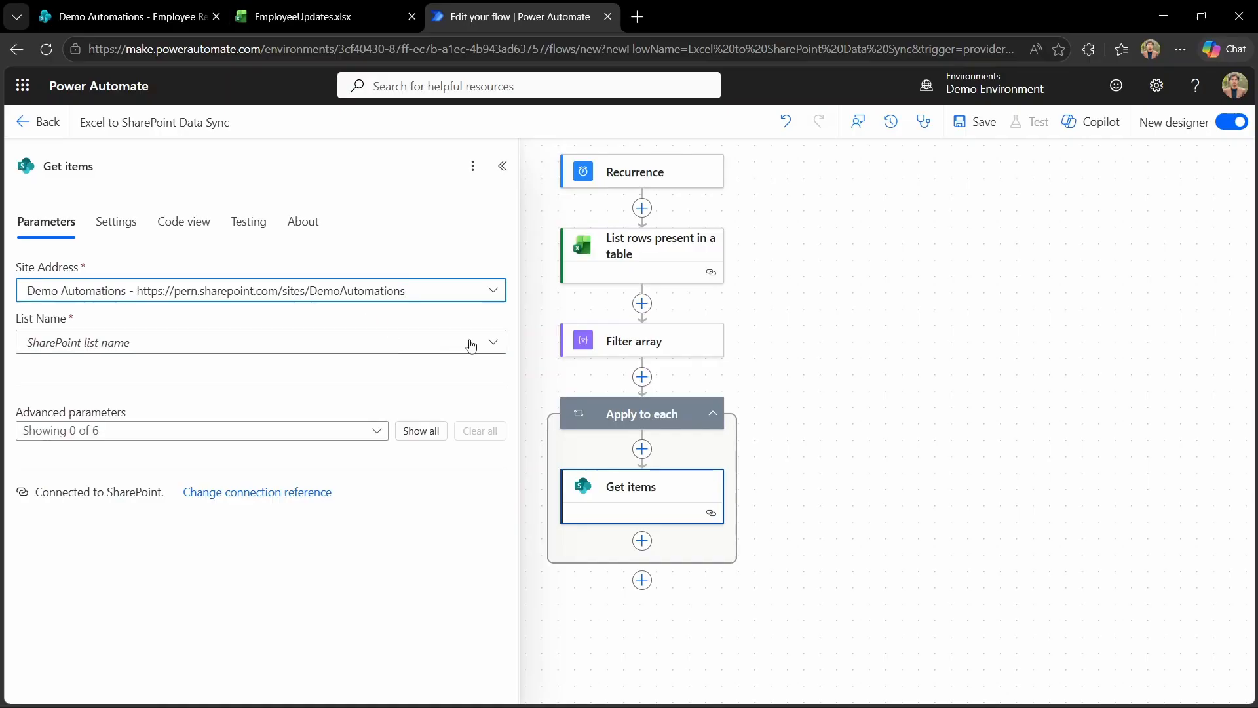
pyautogui.click(493, 342)
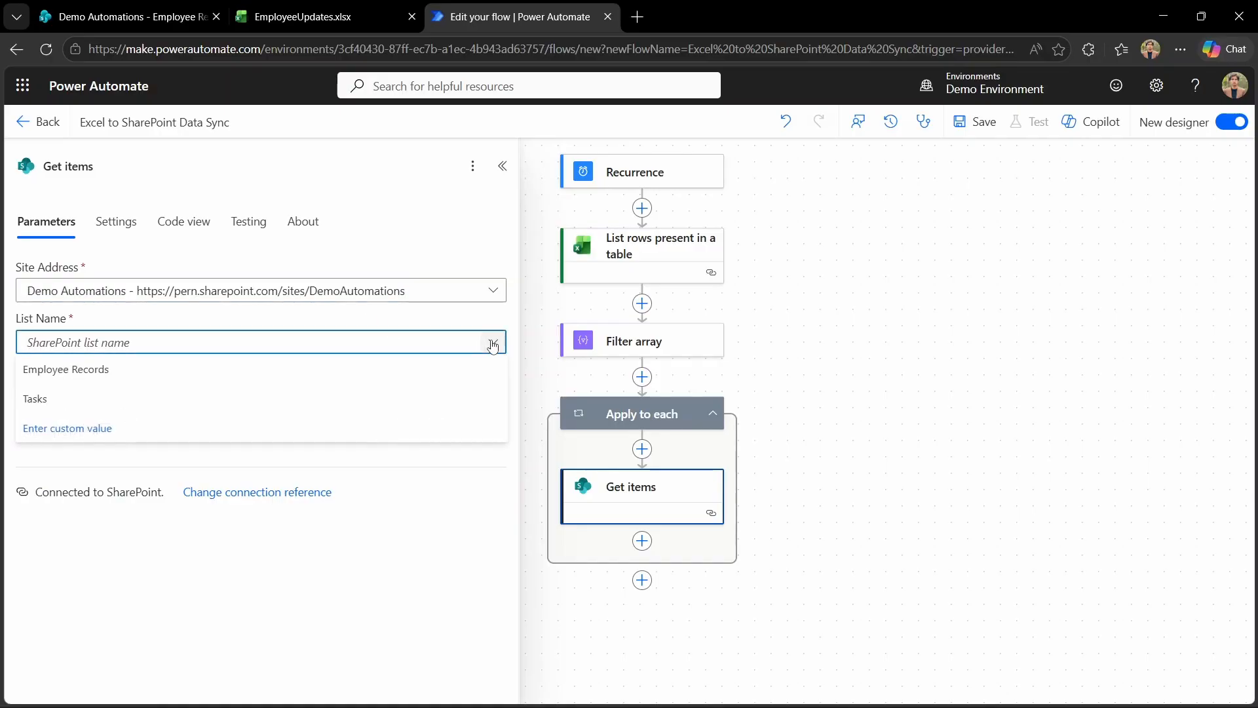
pyautogui.click(219, 362)
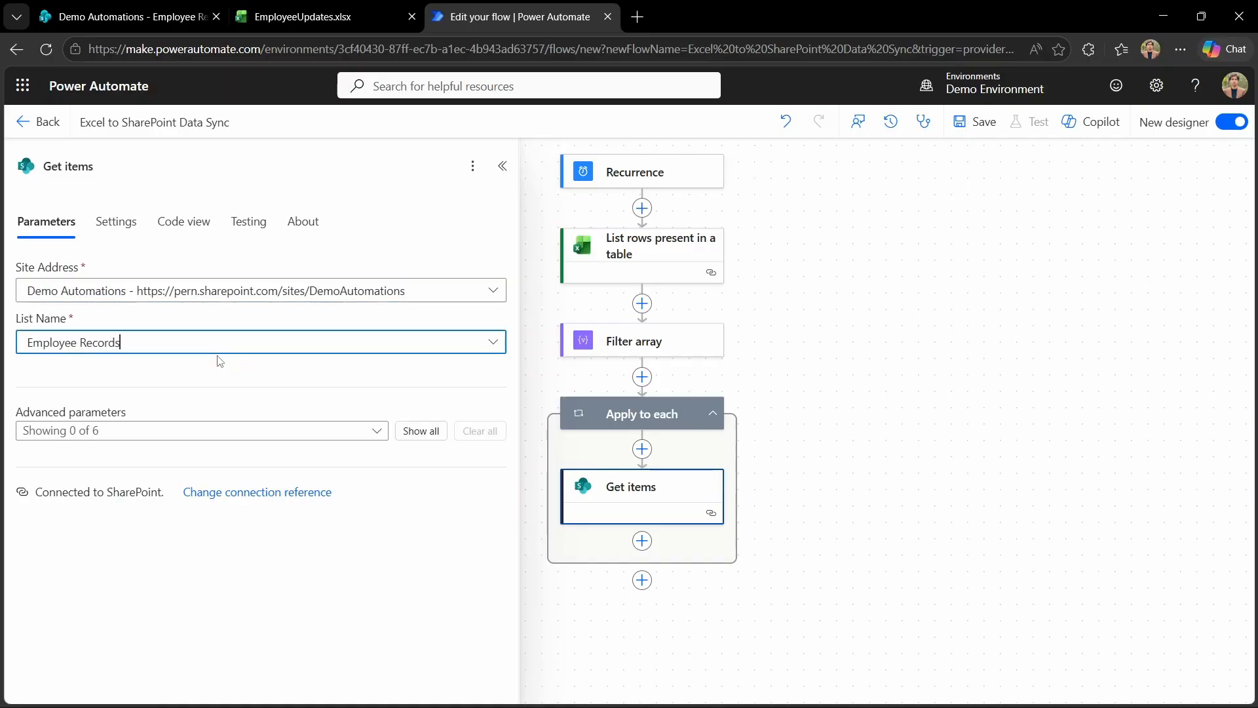
pyautogui.click(422, 431)
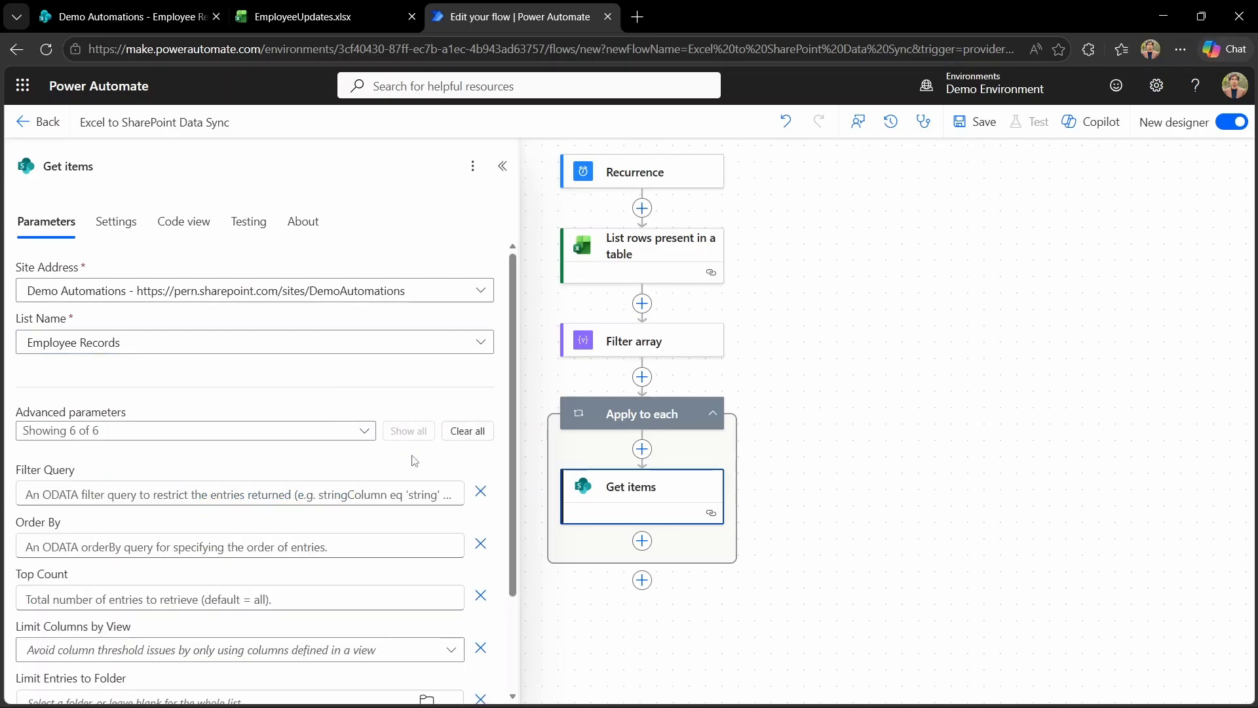
# Set Get items' Top Count to 1 and its Filter Query to Title eq 'items('Apply_to_each')?['EmployeeName']'
pyautogui.click(191, 599)
pyautogui.write('1')
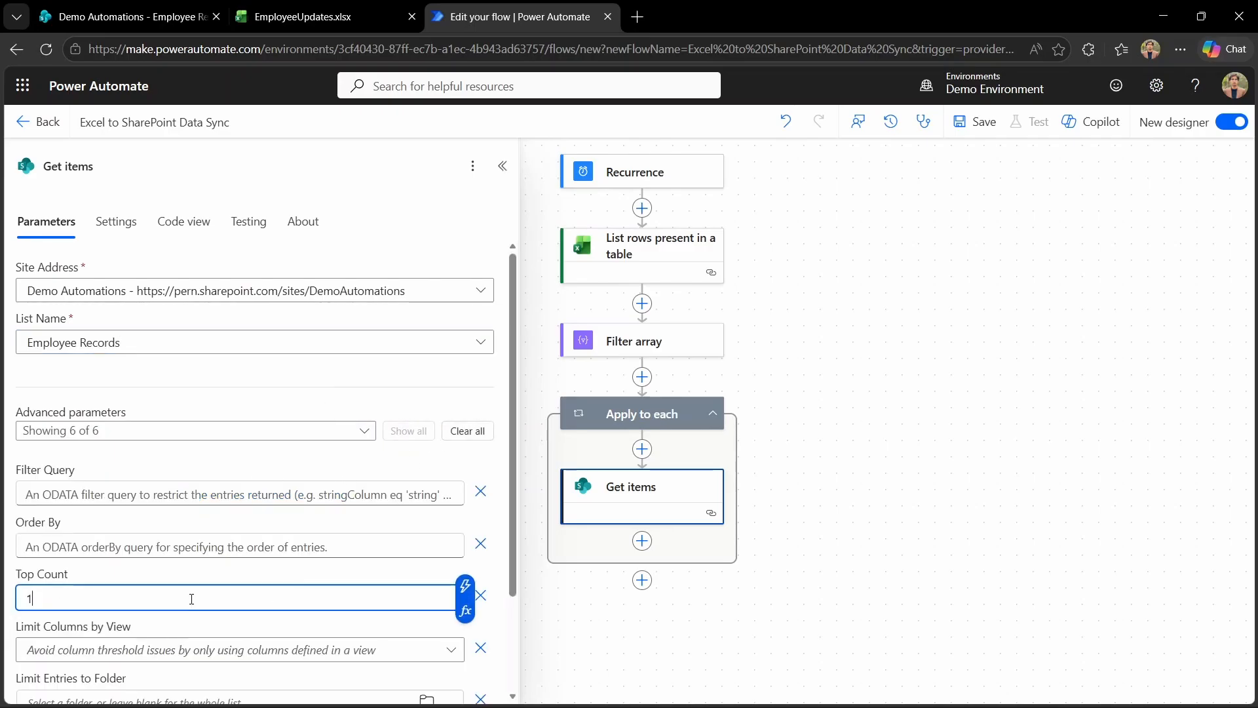
pyautogui.click(127, 484)
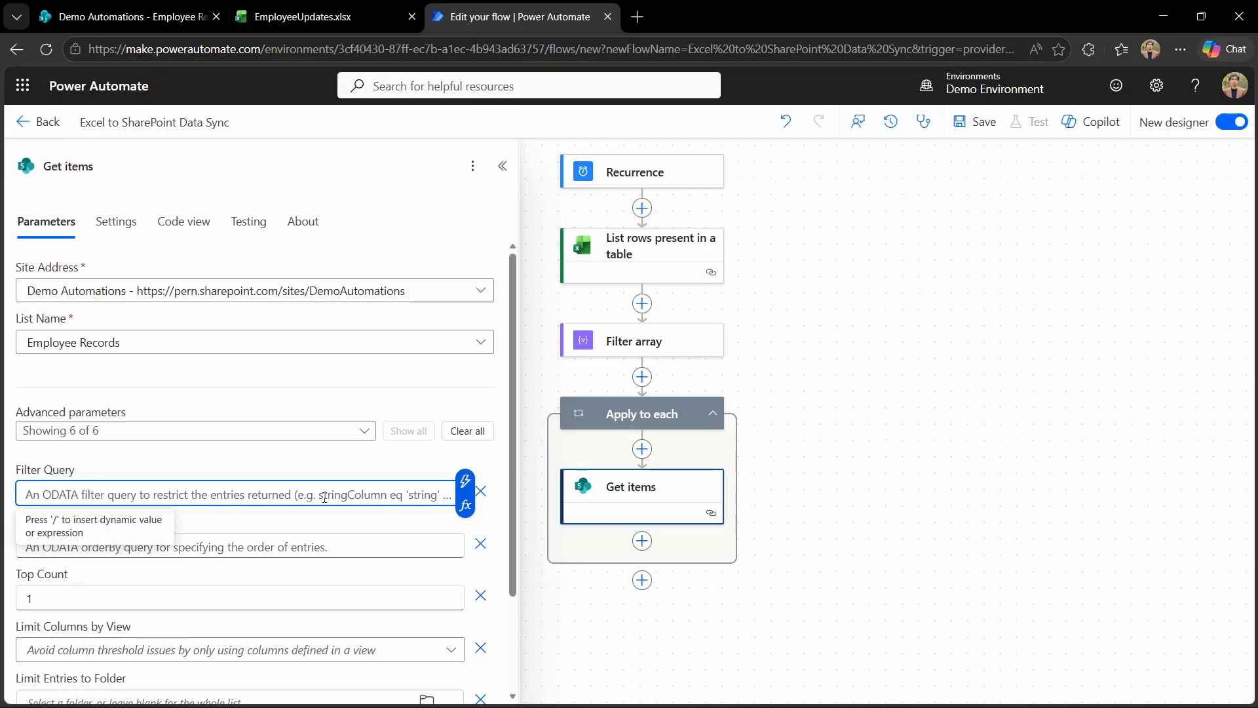
pyautogui.write("Title eq 'items('Apply_to_each')?['EmployeeName']'")
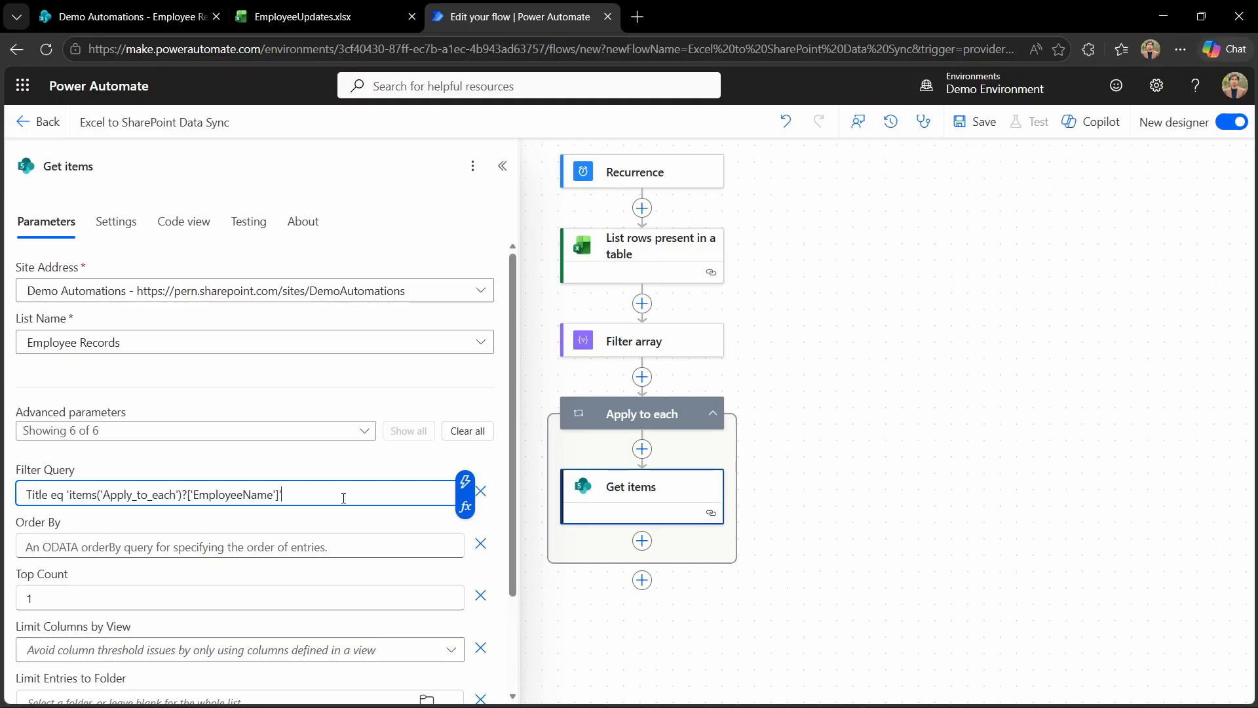
pyautogui.click(893, 480)
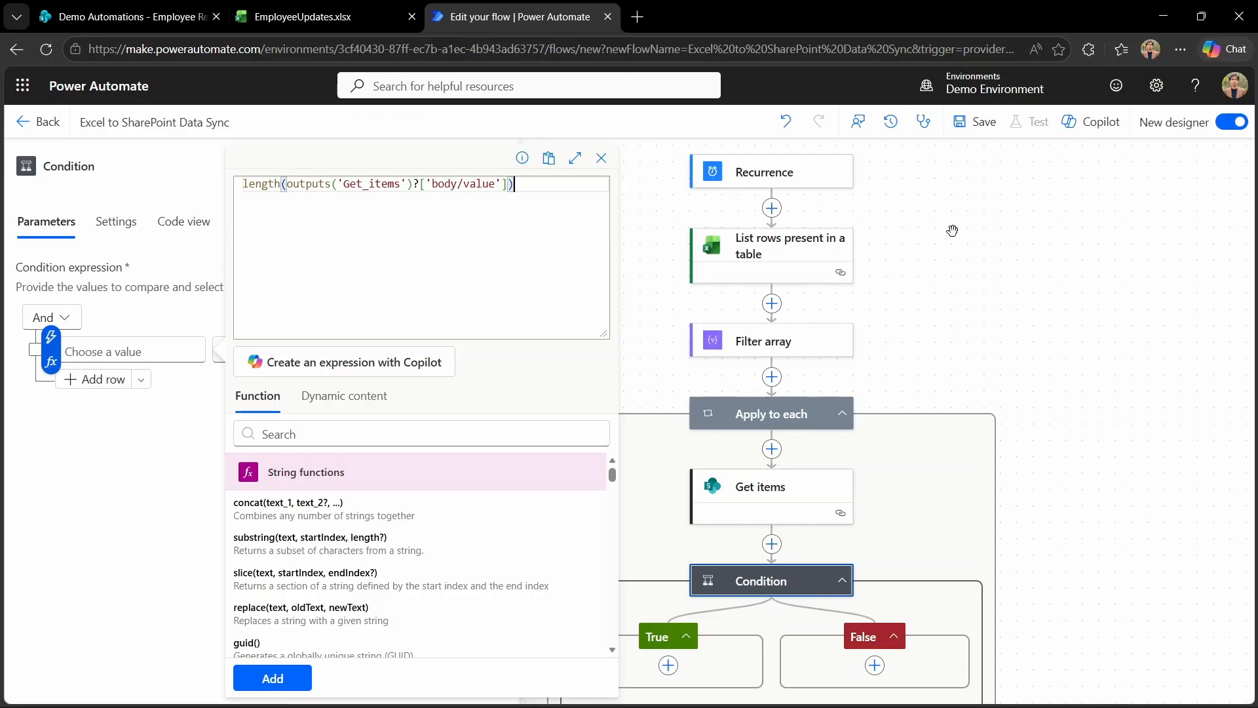
# Add a Condition after Get items that checks whether length(outputs('Get_items')?['body/value']) is greater than 0
pyautogui.click(272, 677)
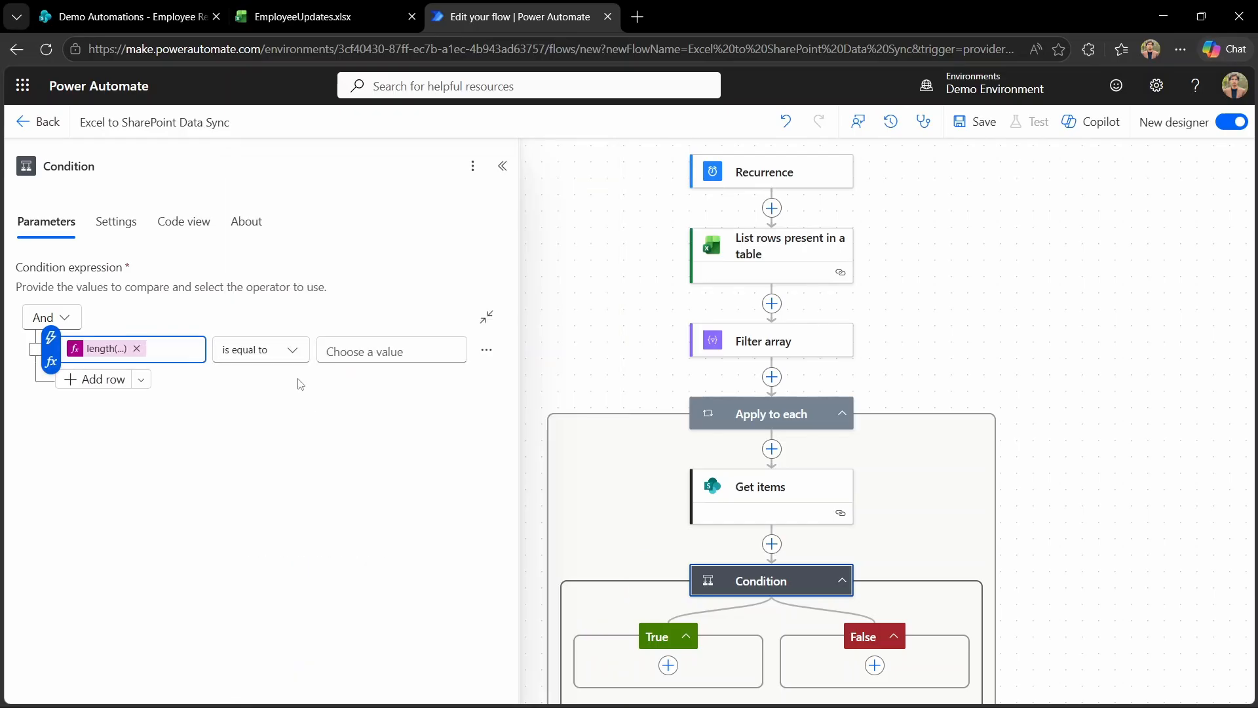
pyautogui.click(293, 351)
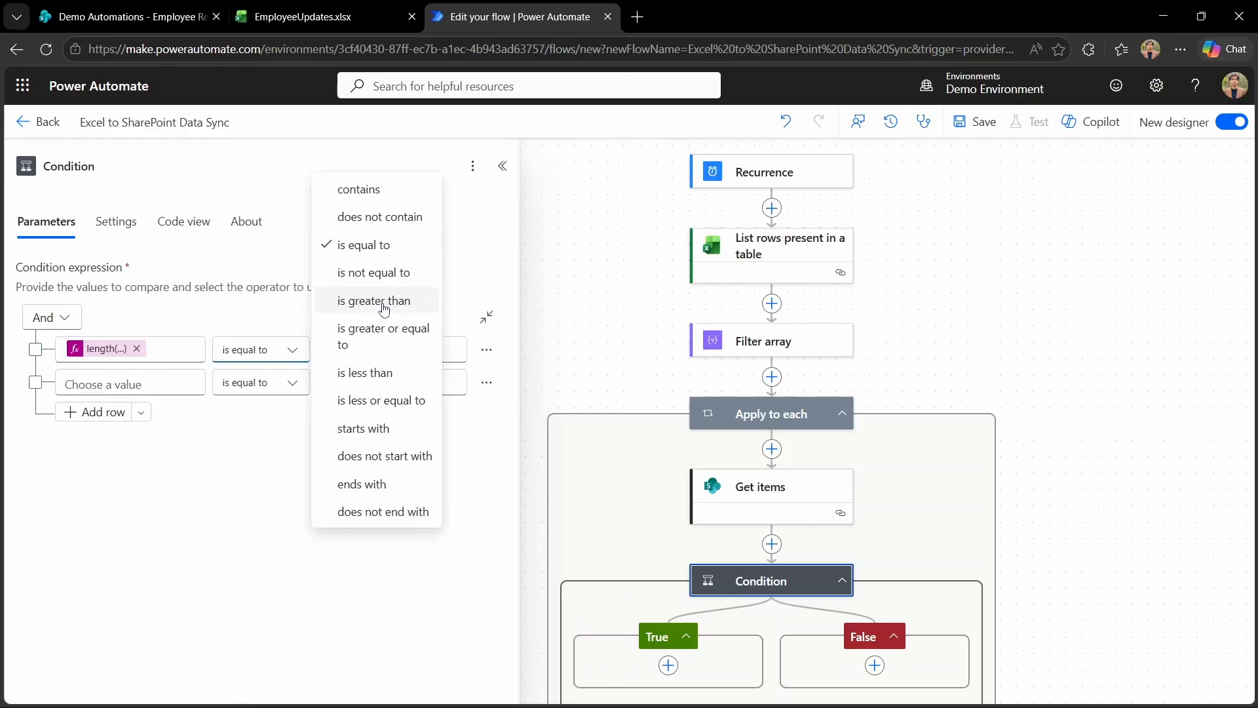
pyautogui.click(384, 302)
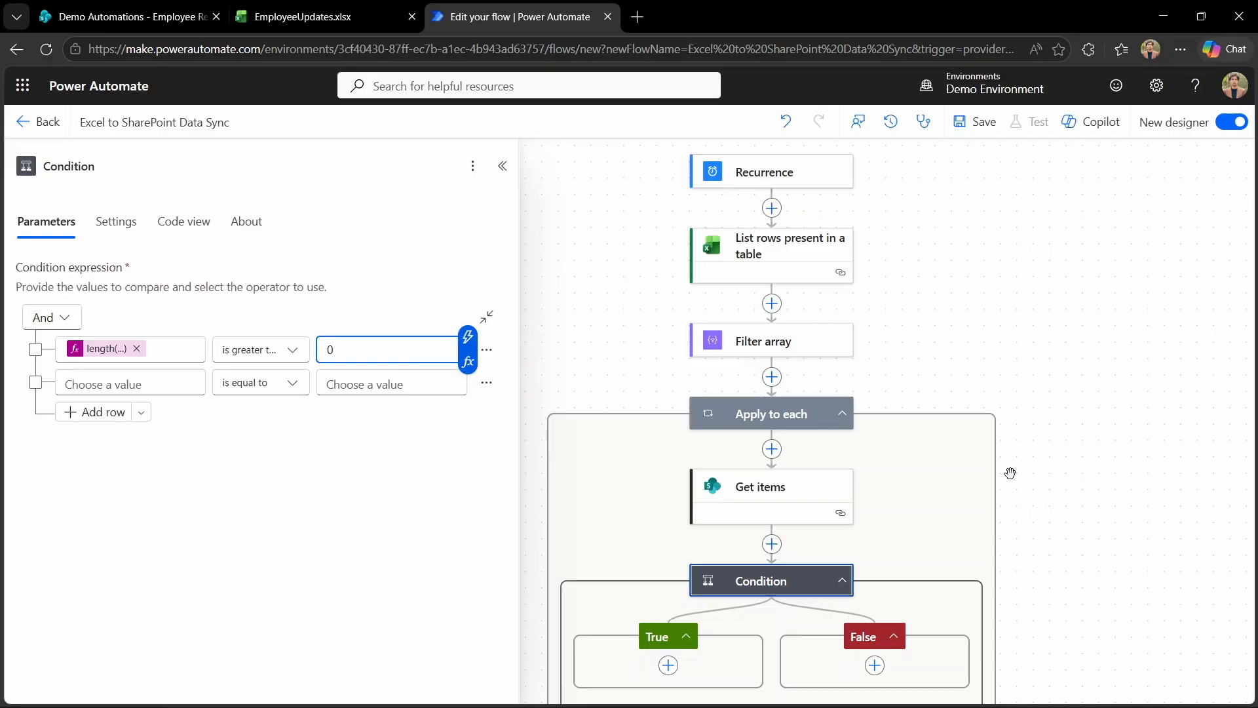
pyautogui.click(1008, 372)
# Add a SharePoint Update item action in the Condition's True branch
pyautogui.scroll(-1, 935, 371)
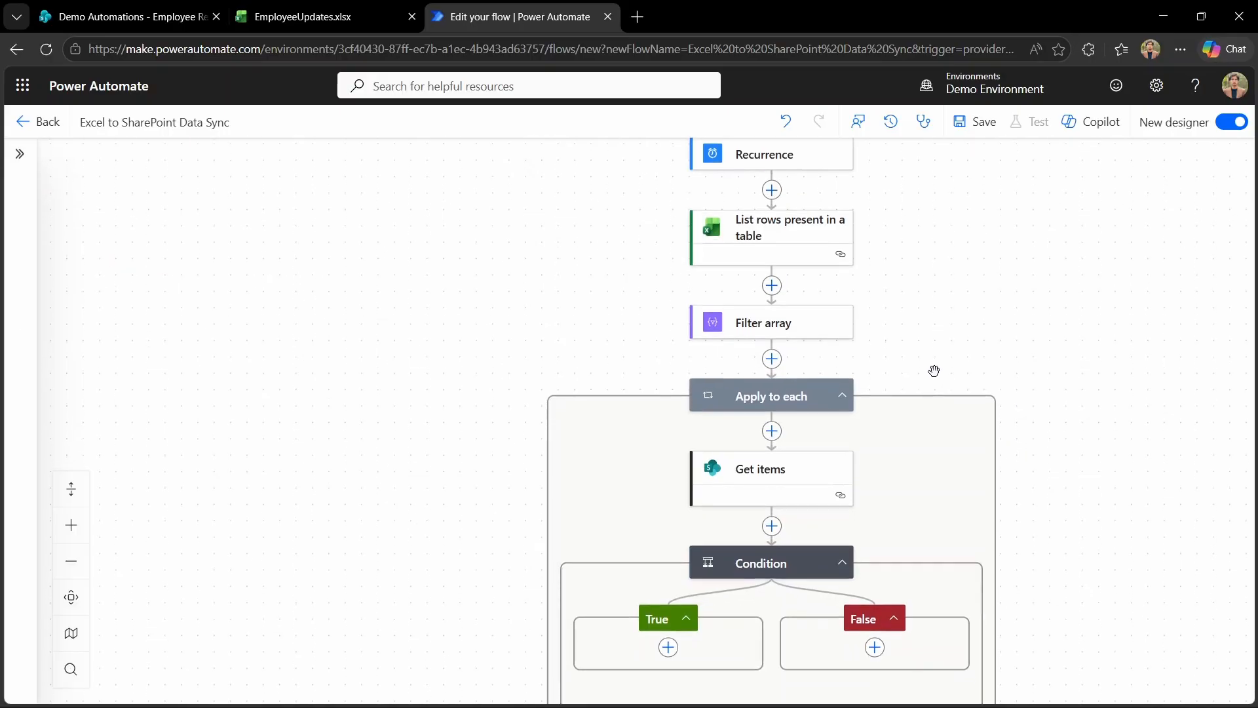
pyautogui.moveTo(934, 371); pyautogui.dragTo(781, 371)
pyautogui.click(71, 597)
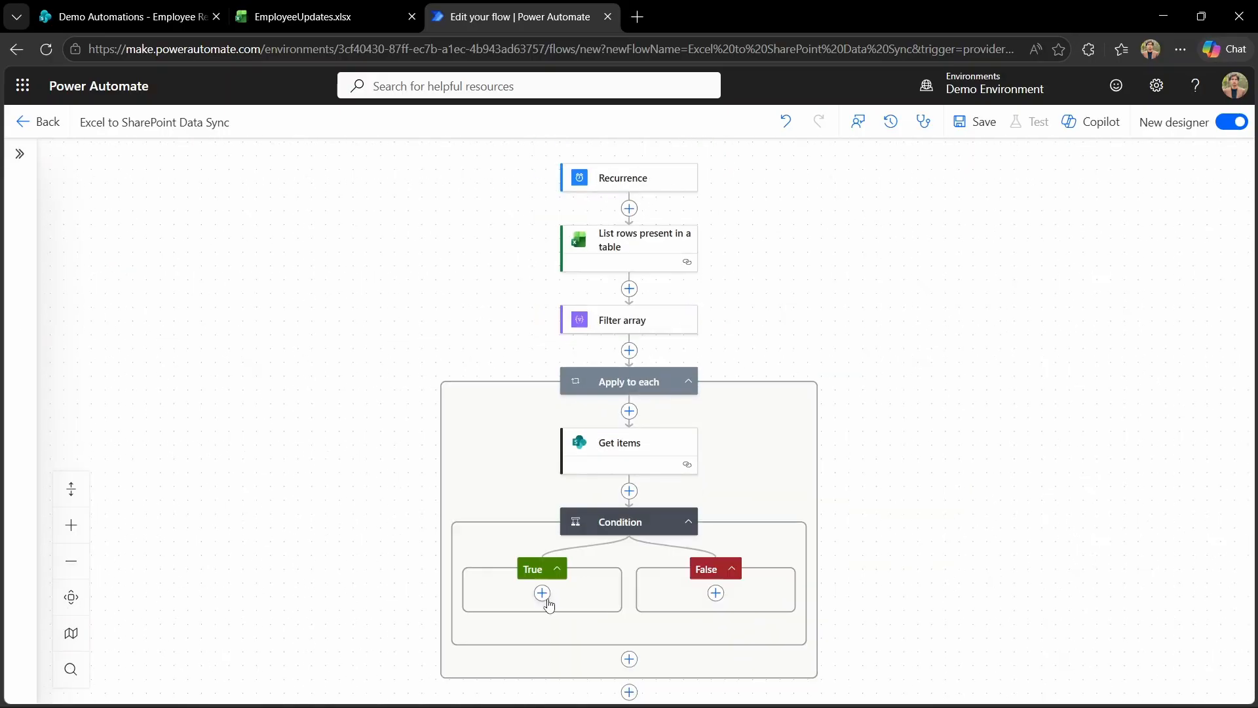
pyautogui.click(541, 595)
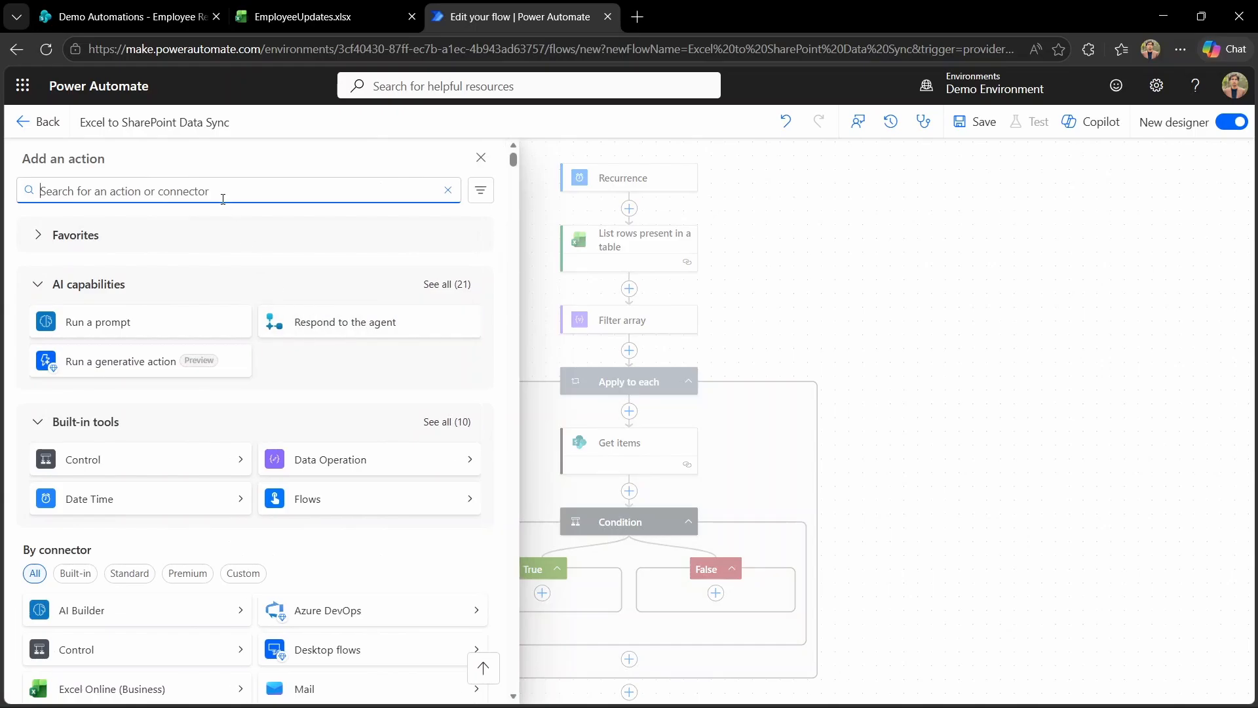
pyautogui.write('Up')
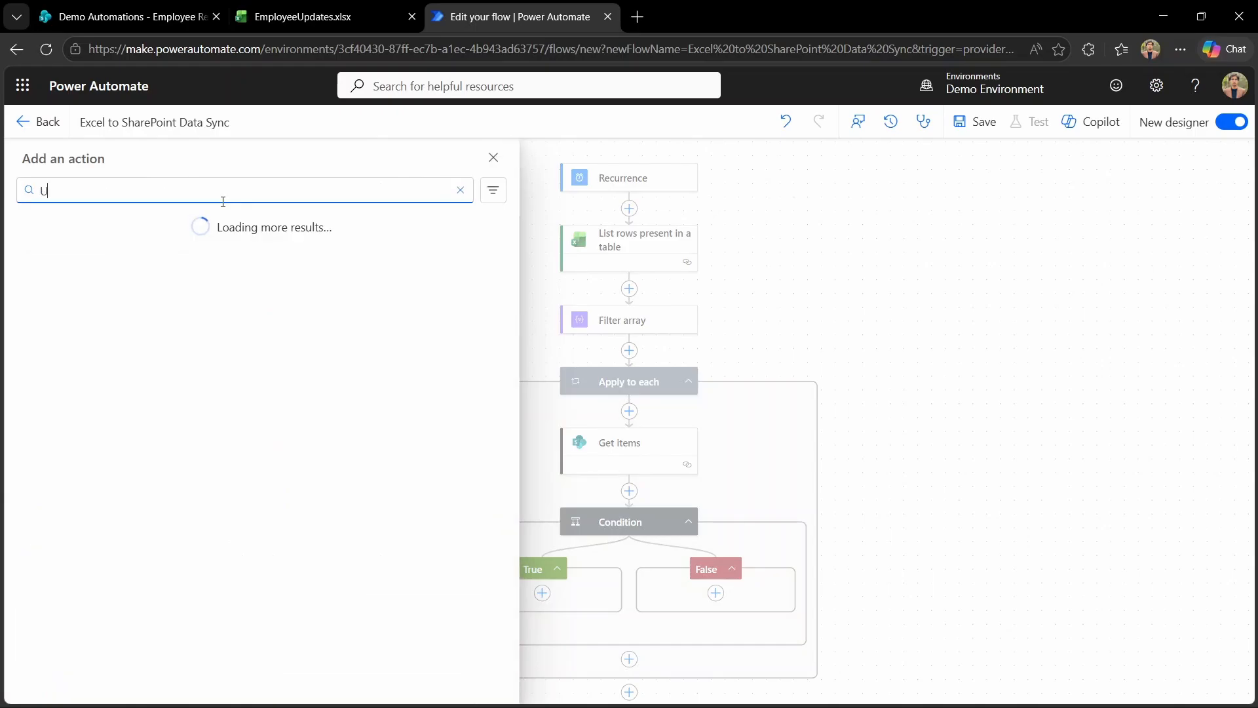
pyautogui.click(470, 287)
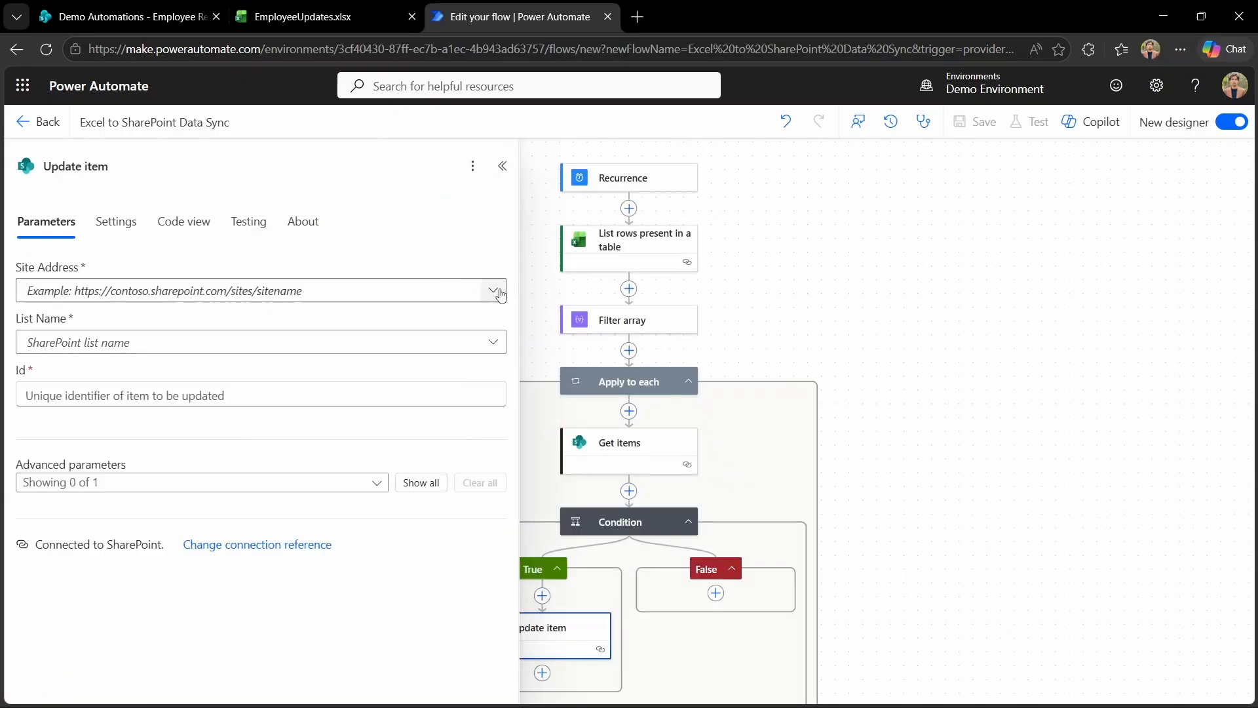
# Set Update item to the Demo Automations site, Employee Records list and Id first(outputs('Get_items')?['body/value'])?['ID'], and show all its advanced parameters
pyautogui.click(500, 293)
pyautogui.click(379, 319)
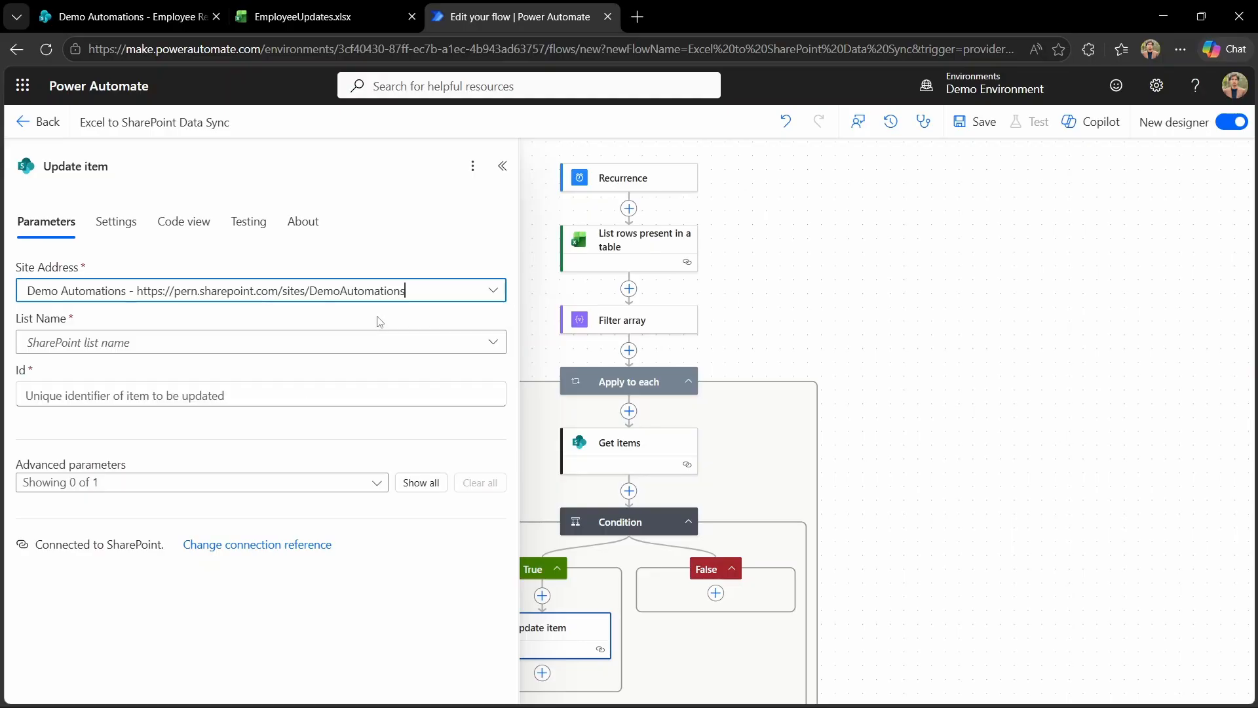
pyautogui.click(494, 342)
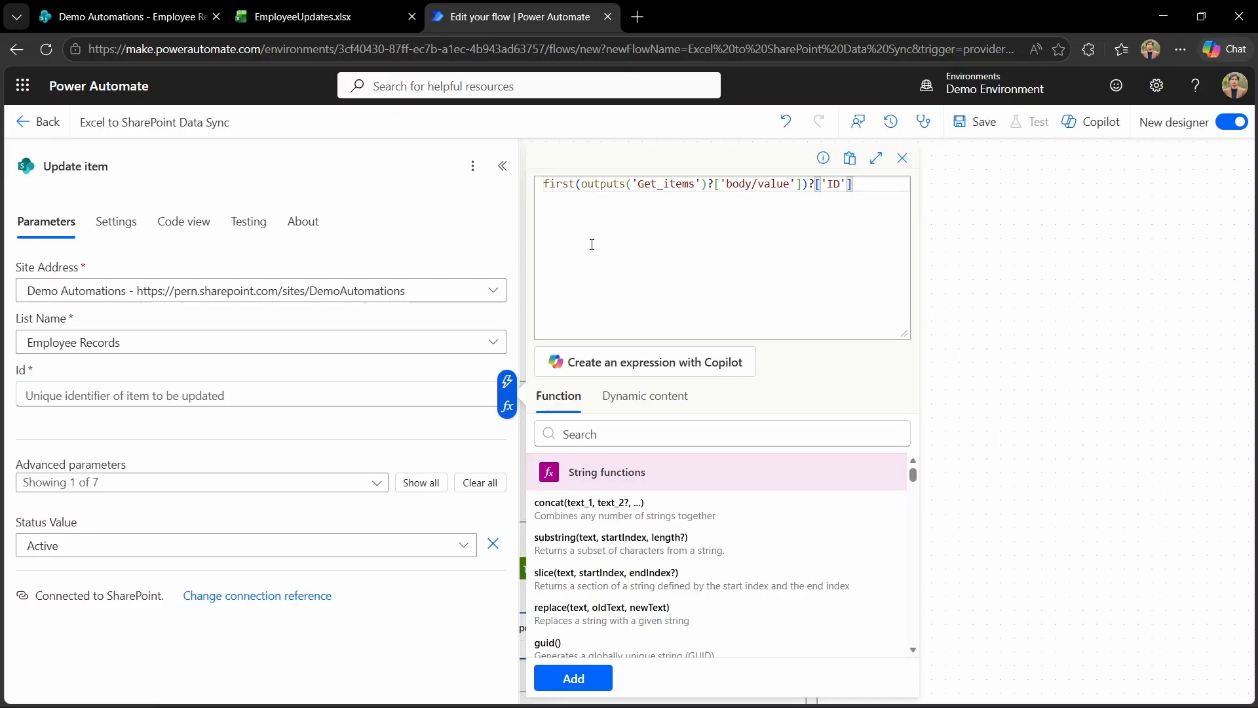
pyautogui.click(573, 678)
pyautogui.click(421, 482)
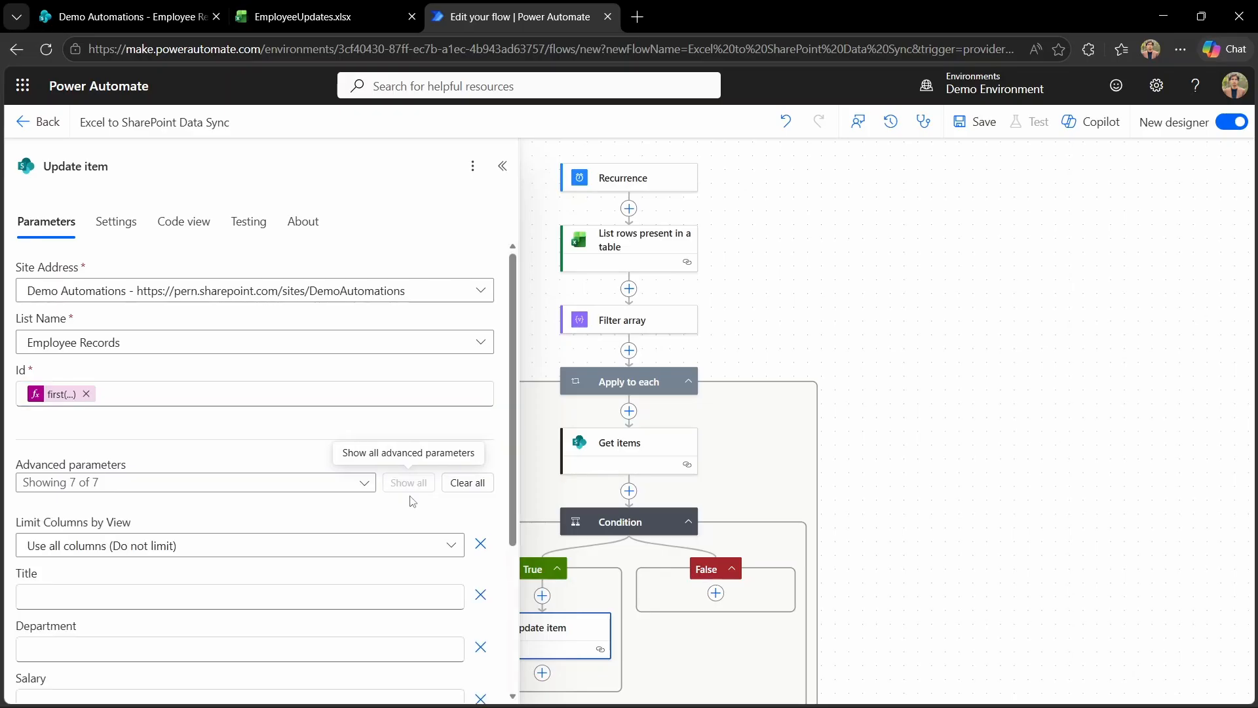
# Set Update item's Title to items('Apply_to_each')?['EmployeeName'] and fill Department, Salary and Email with matching items expressions
pyautogui.scroll(-2, 390, 597)
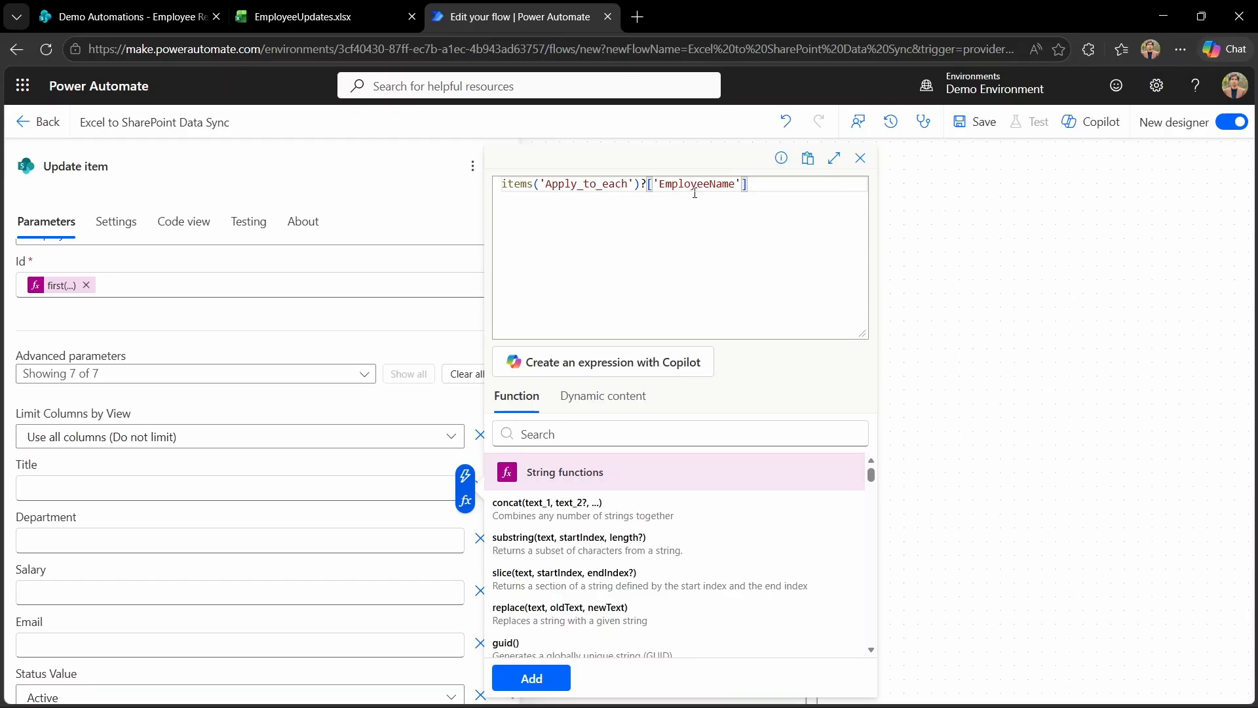
pyautogui.click(532, 678)
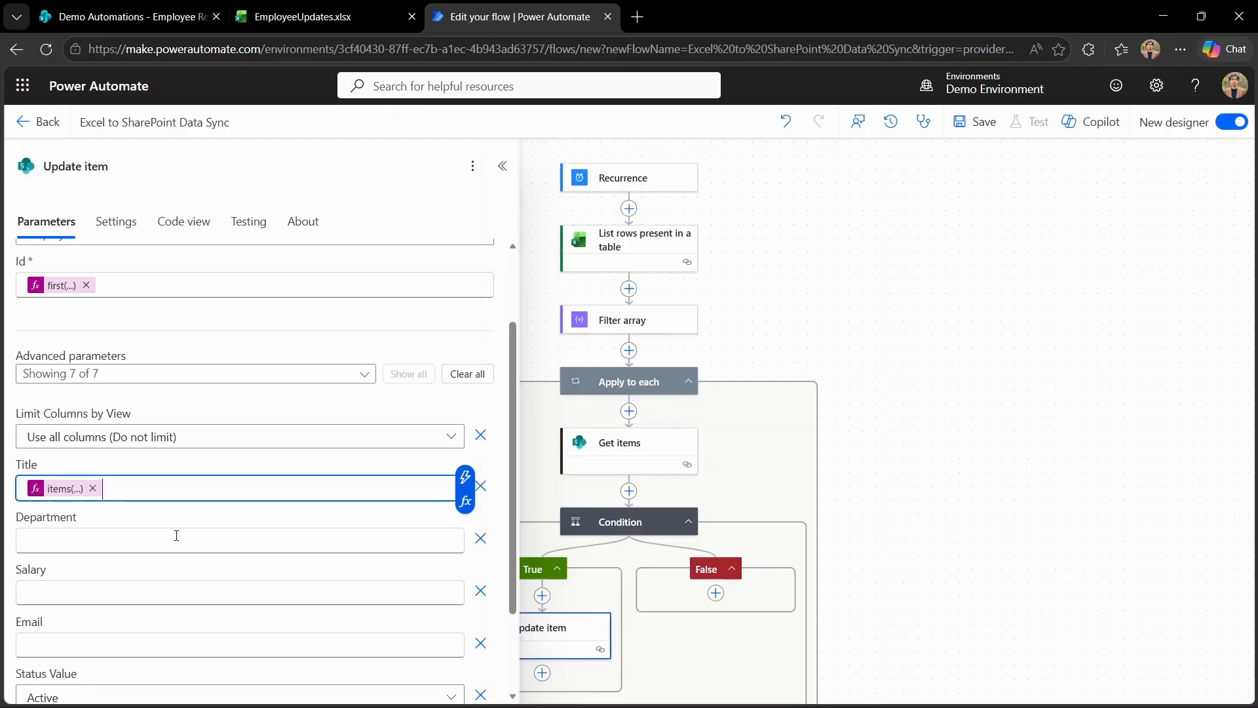
pyautogui.click(175, 538)
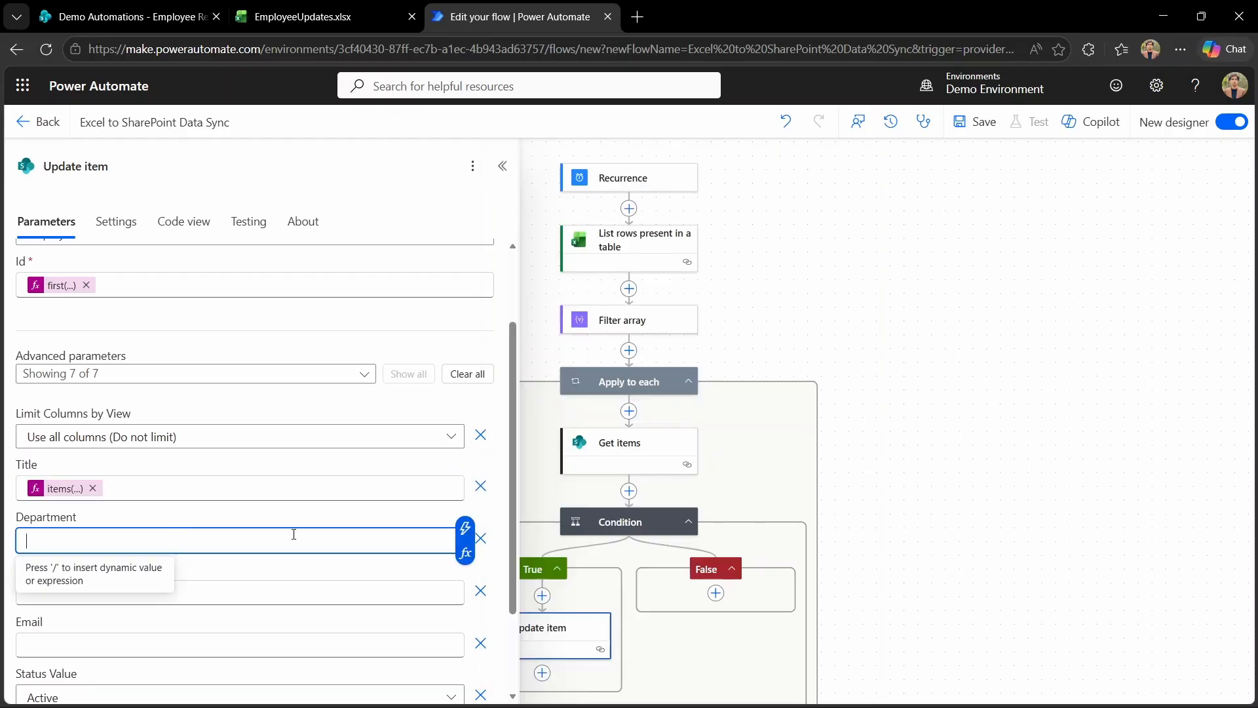
pyautogui.click(466, 550)
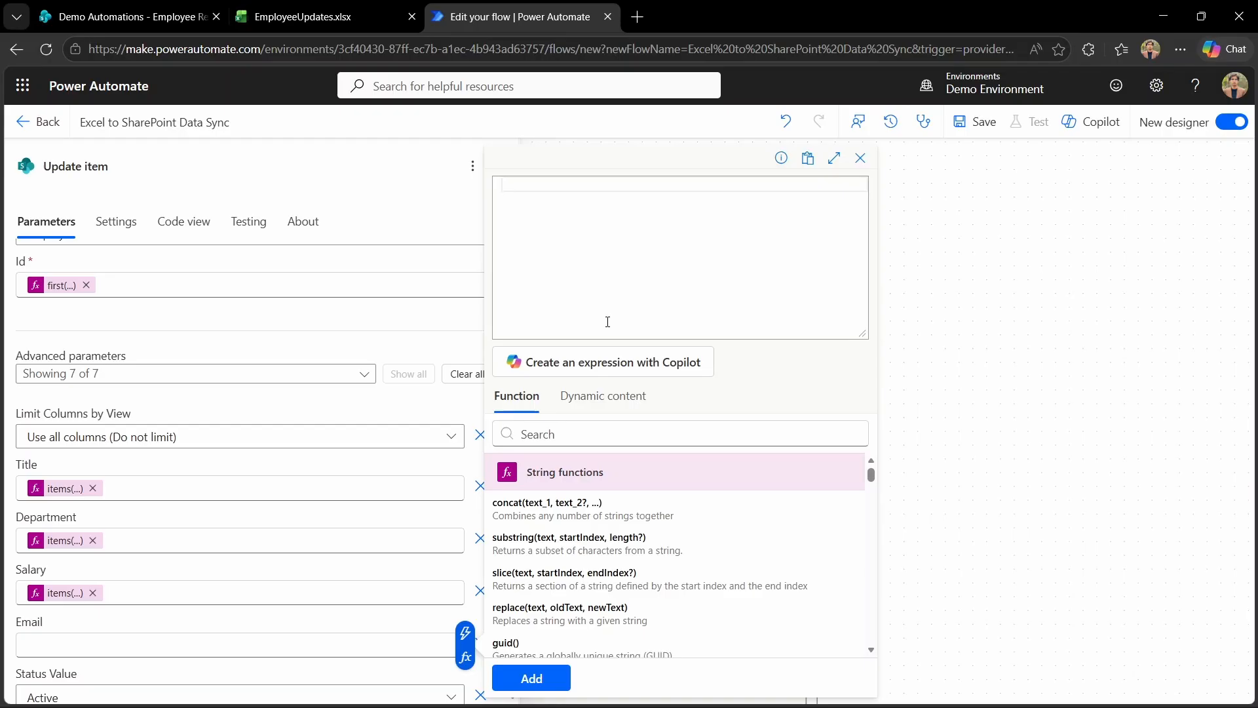
# Give Update item's Status Value the custom expression items('Apply_to_each')?['Status'], review the parameters and close the action's settings
pyautogui.click(270, 581)
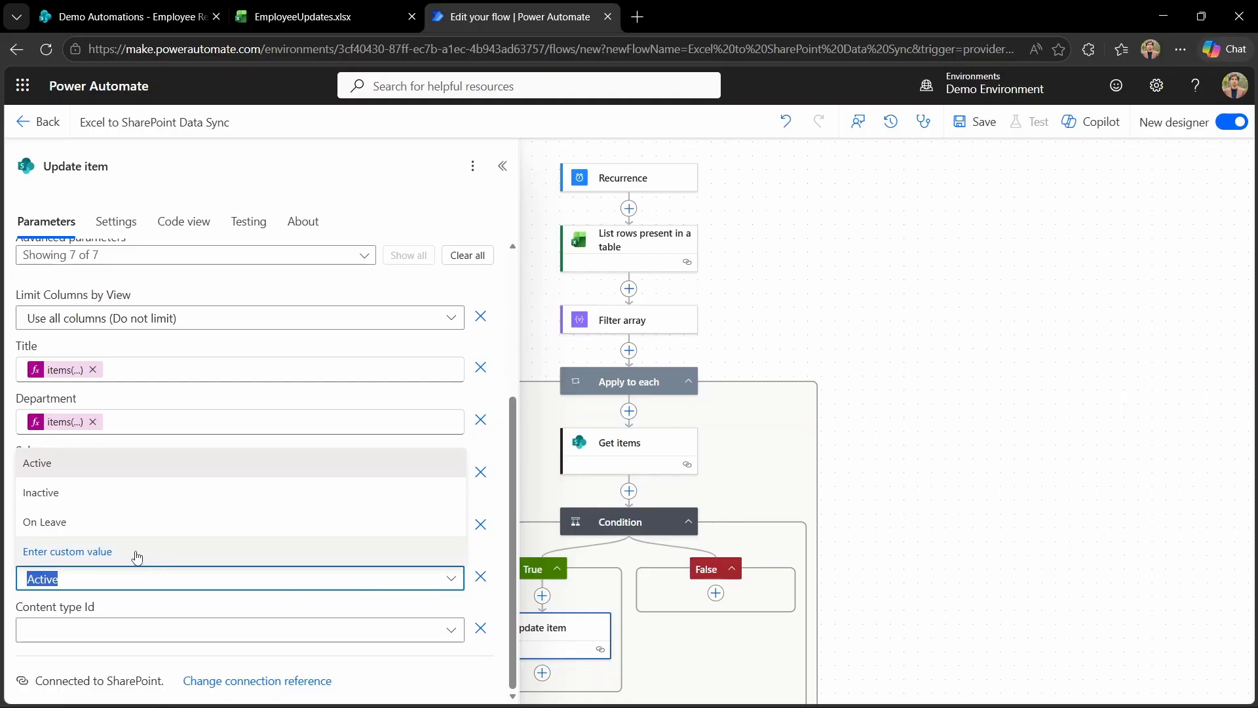
pyautogui.click(126, 556)
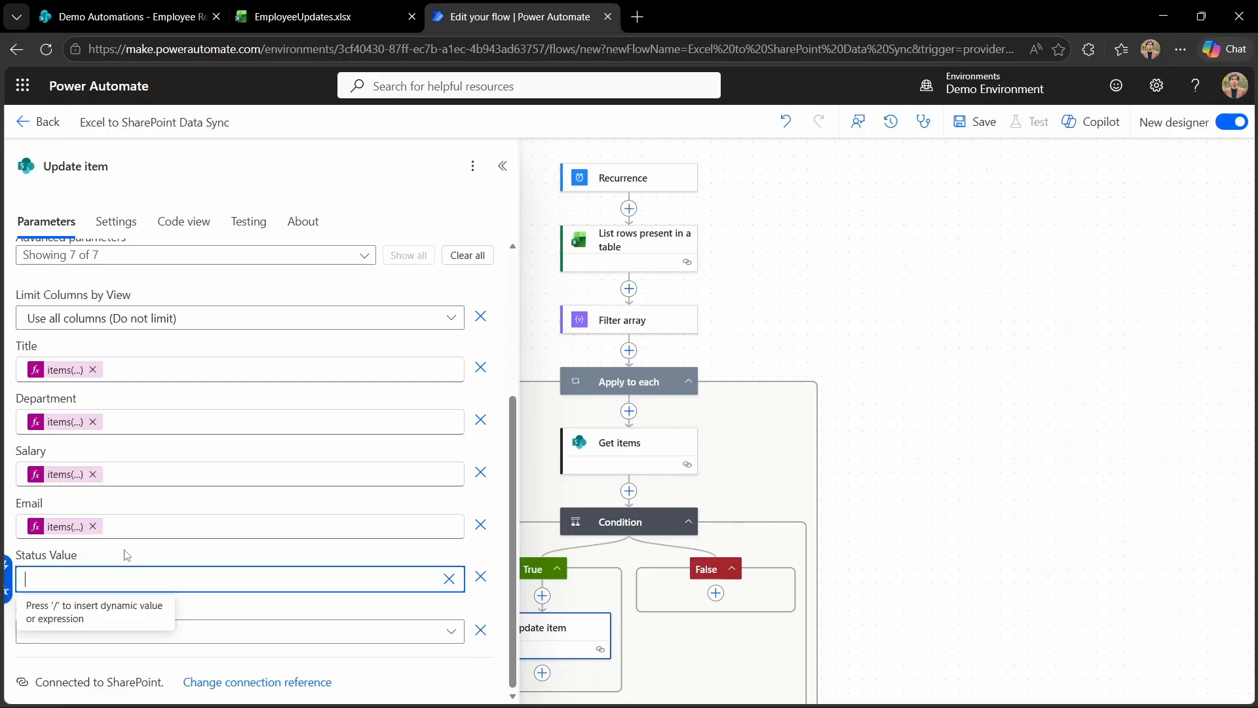
pyautogui.click(8, 589)
pyautogui.click(643, 269)
pyautogui.write("items('Apply_to_each')?['Status']")
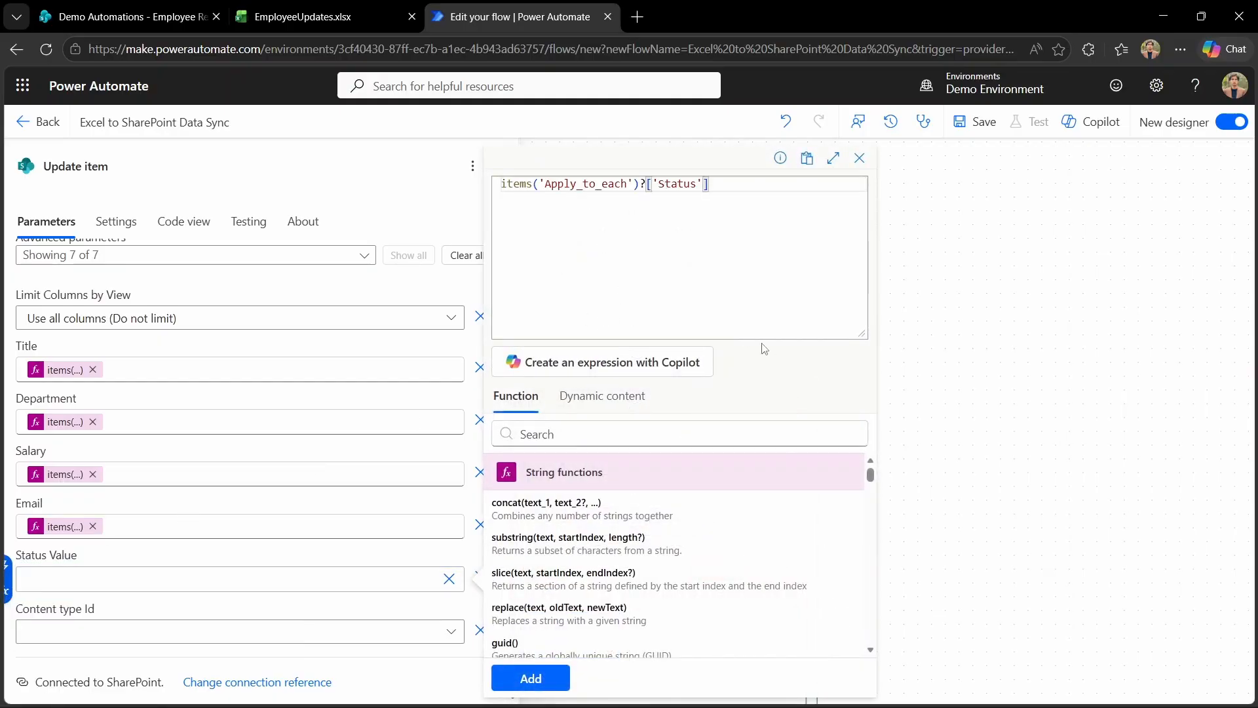
pyautogui.click(530, 677)
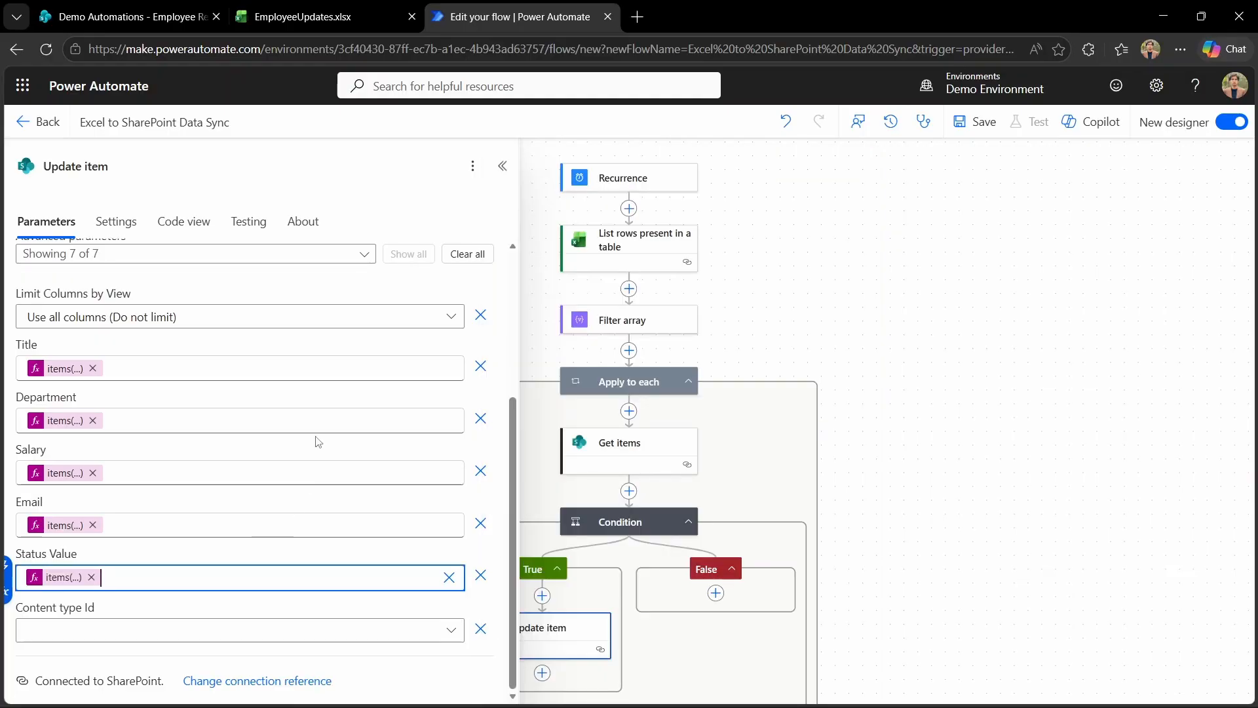
pyautogui.scroll(3, 318, 442)
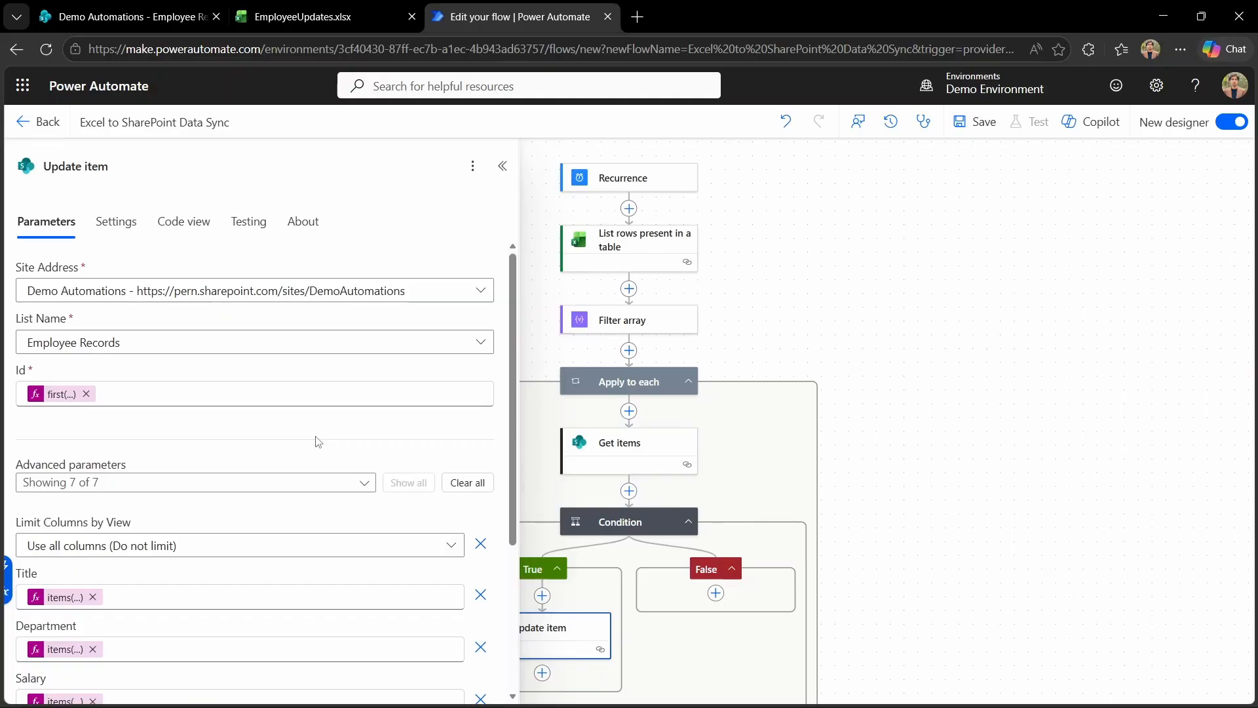
pyautogui.scroll(-3, 319, 442)
pyautogui.scroll(3, 319, 442)
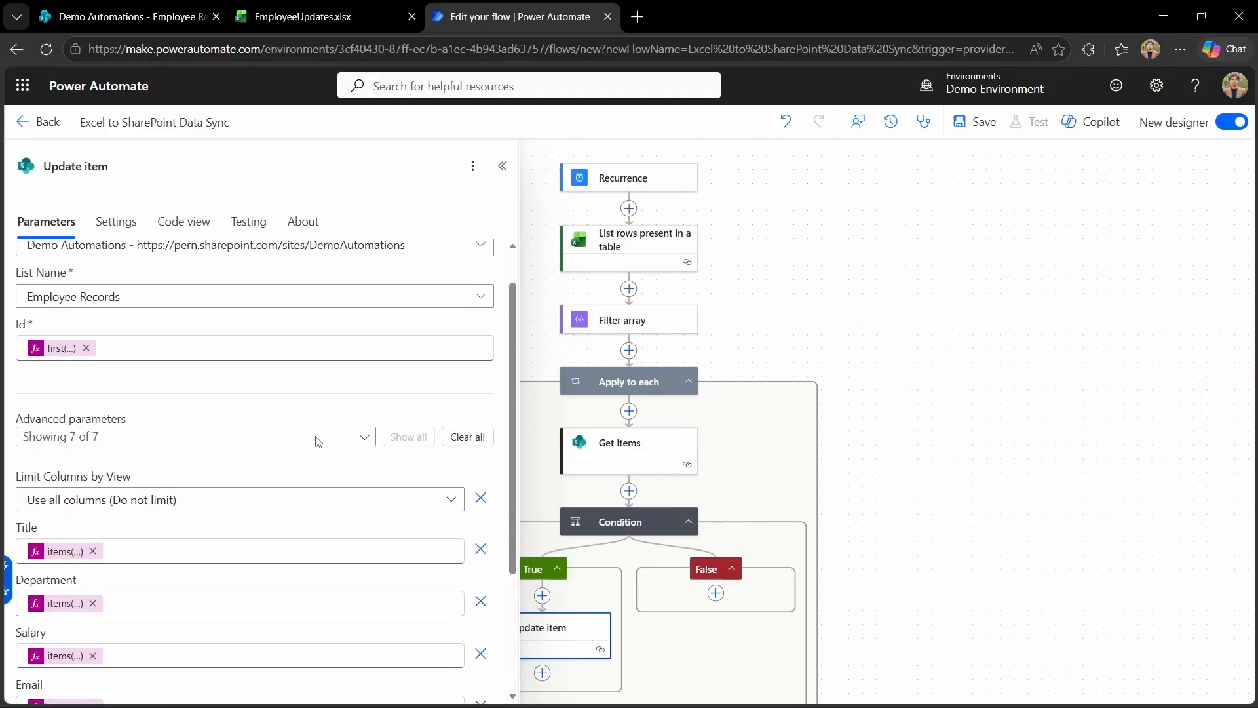
pyautogui.click(811, 635)
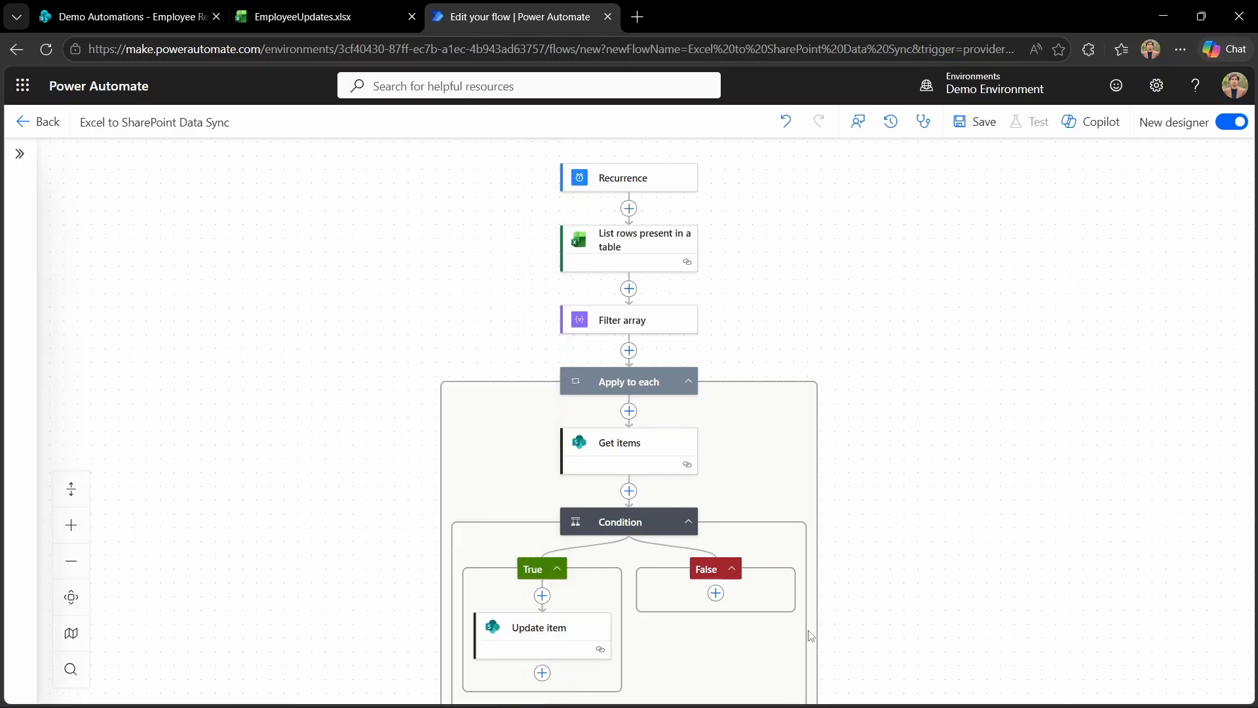
# Add a SharePoint Create item action in the Condition's False branch
pyautogui.scroll(-1, 916, 596)
pyautogui.scroll(-1, 916, 596)
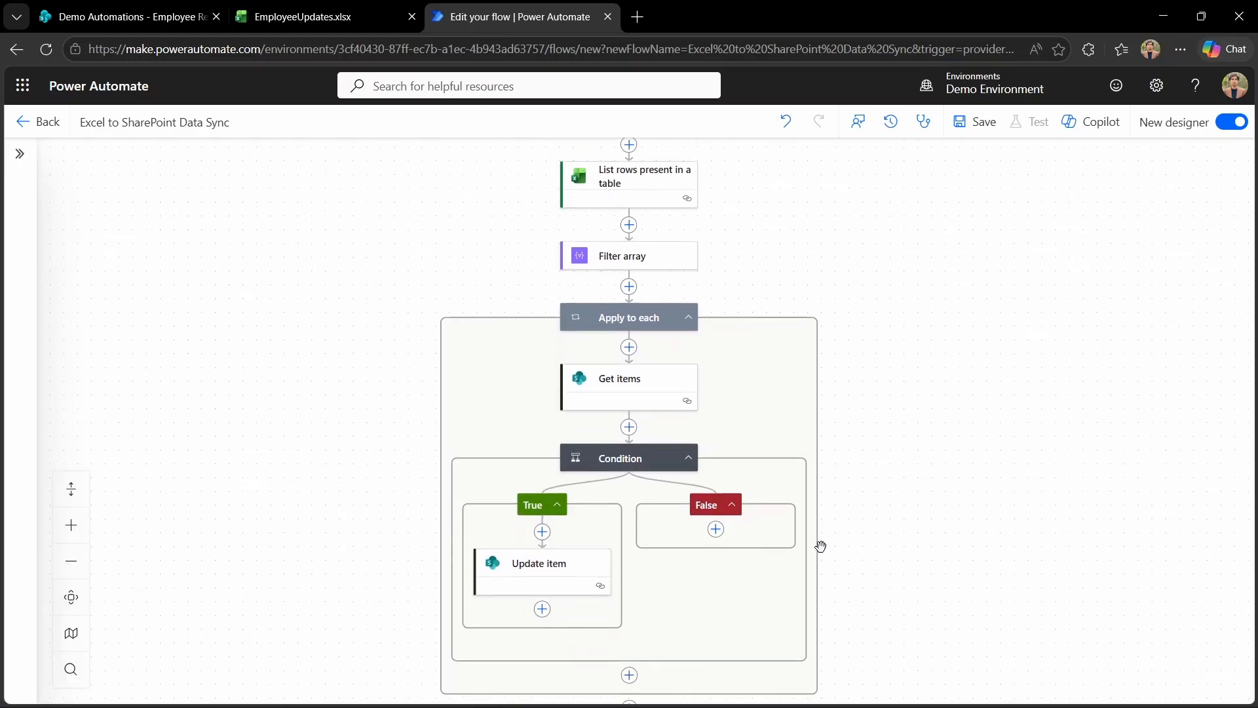
pyautogui.click(716, 530)
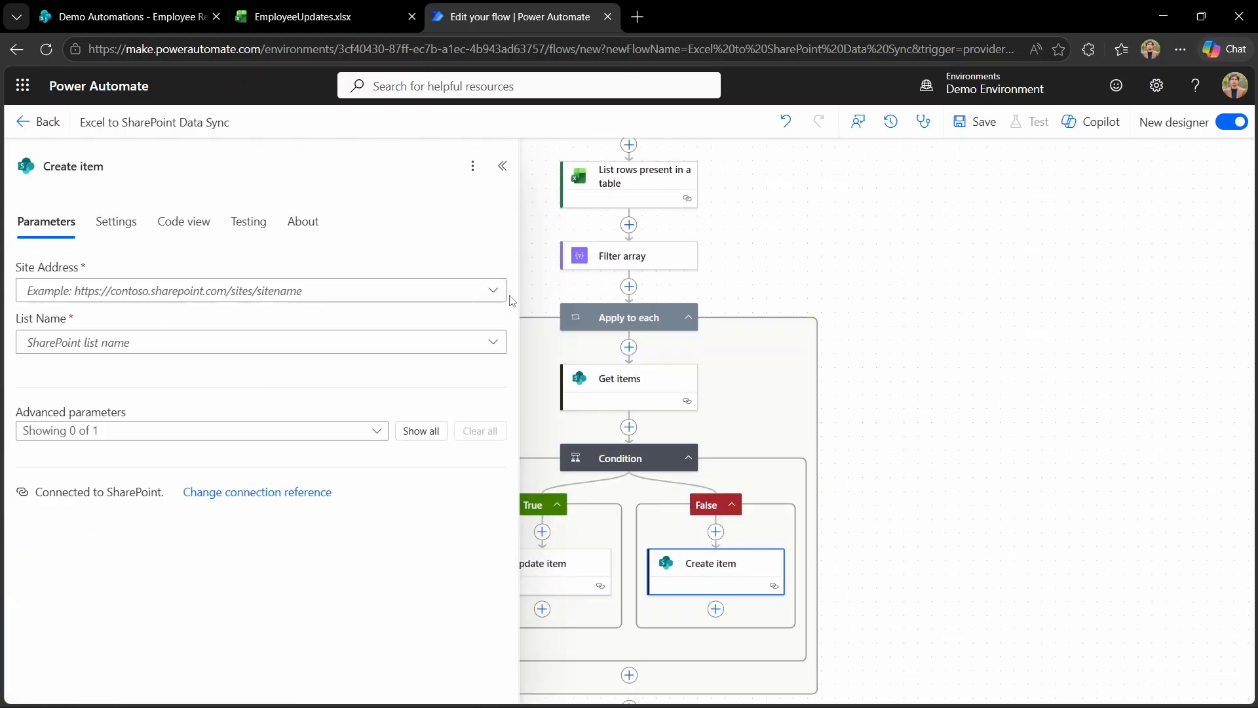
# Set Create item to the Demo Automations site and Employee Records list, filling Title, Department, Salary, Email and Status Value with items expressions
pyautogui.click(494, 291)
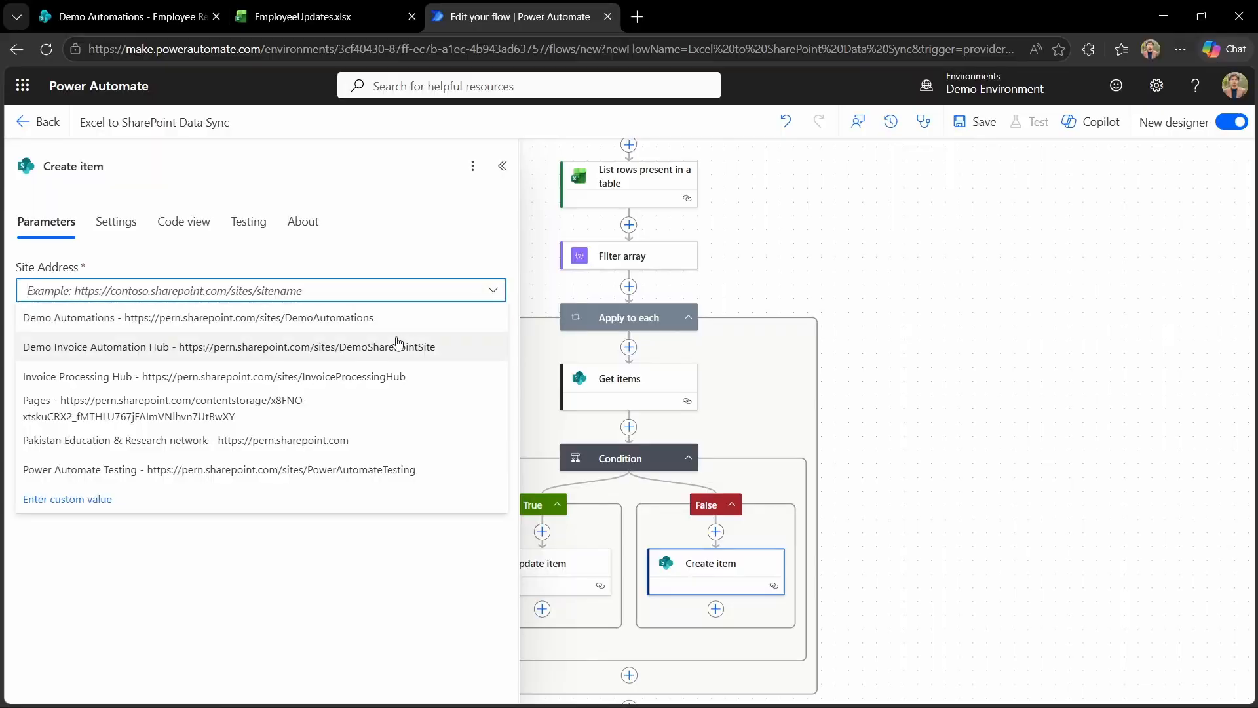
pyautogui.click(375, 319)
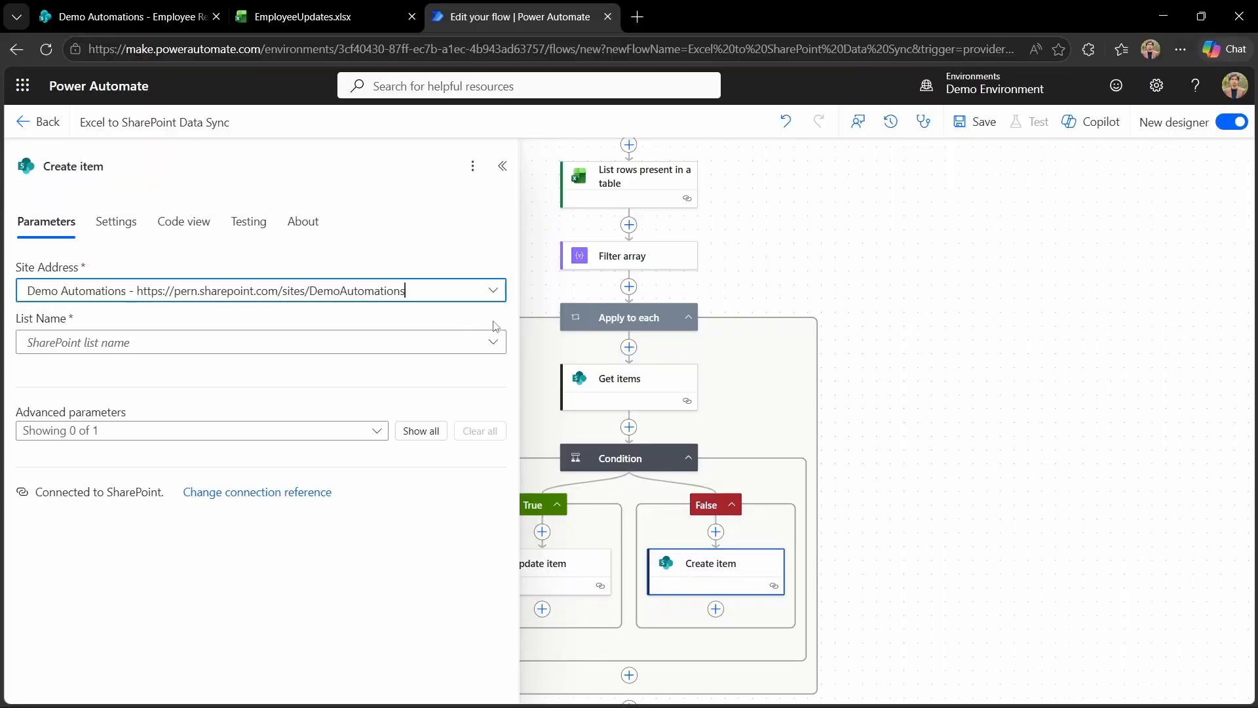
pyautogui.click(499, 343)
pyautogui.scroll(-3, 396, 564)
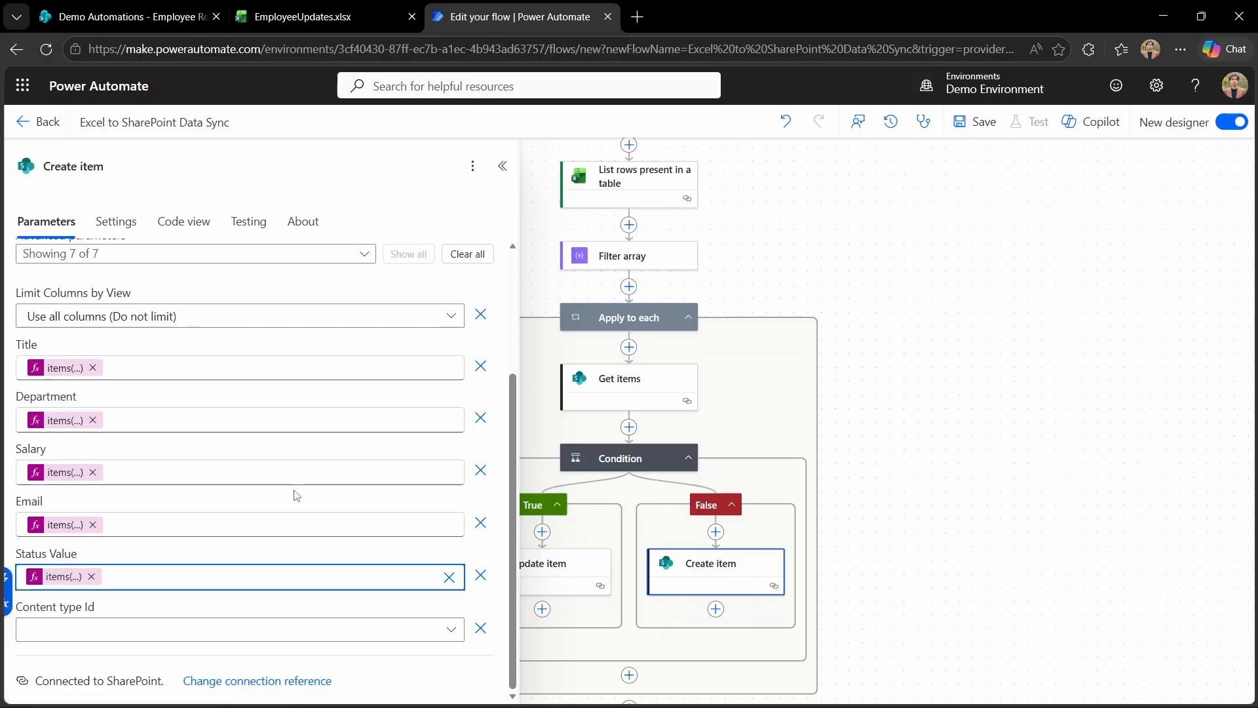
pyautogui.click(884, 455)
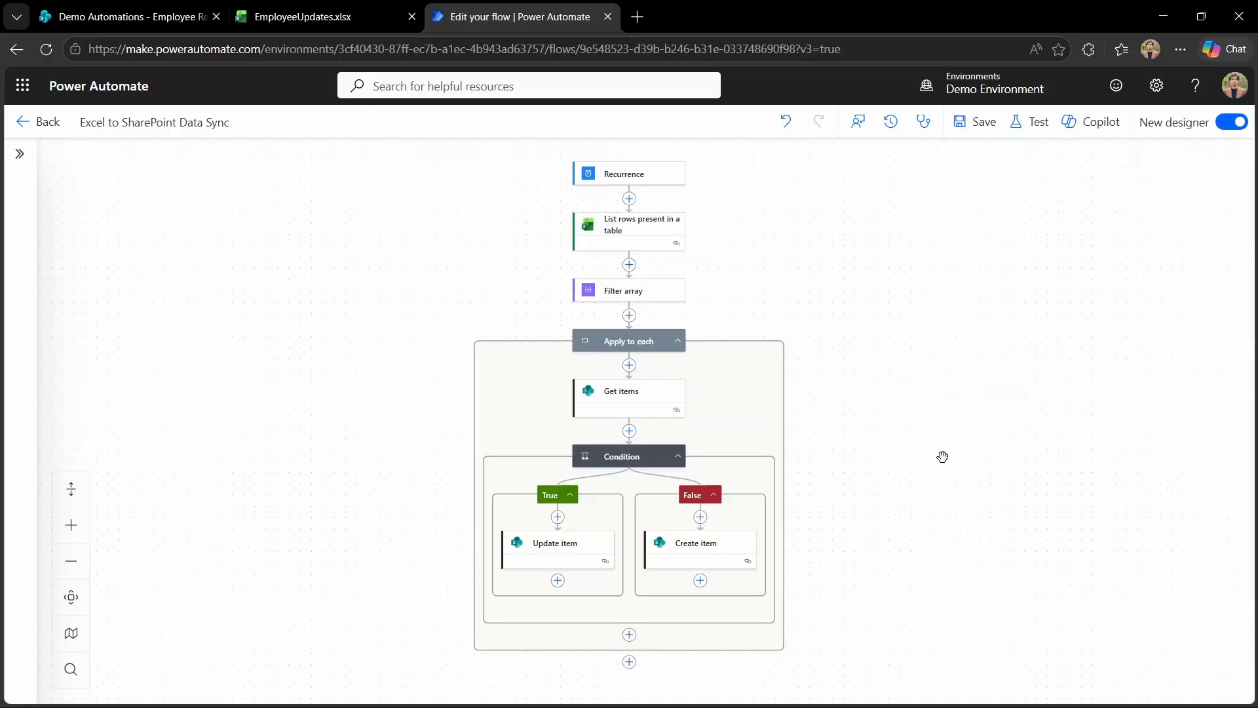
# Test the Excel to SharePoint Data Sync flow with the manual trigger and run it
pyautogui.click(1045, 134)
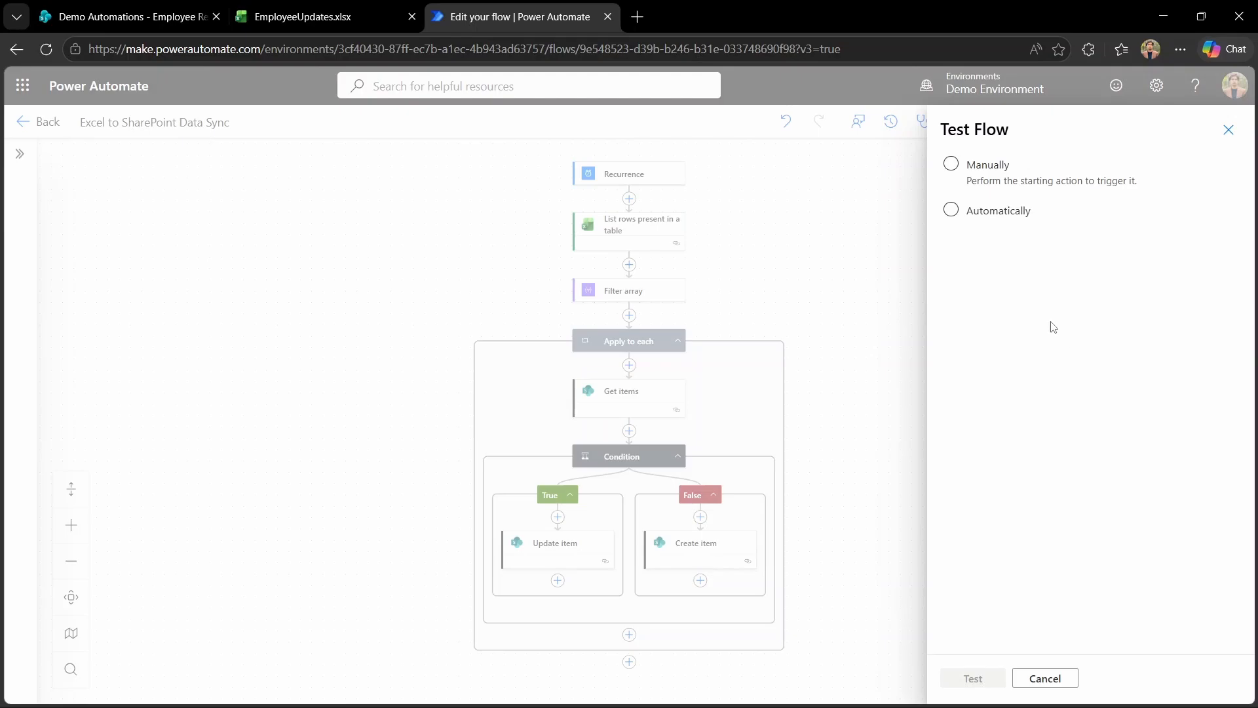
pyautogui.click(951, 164)
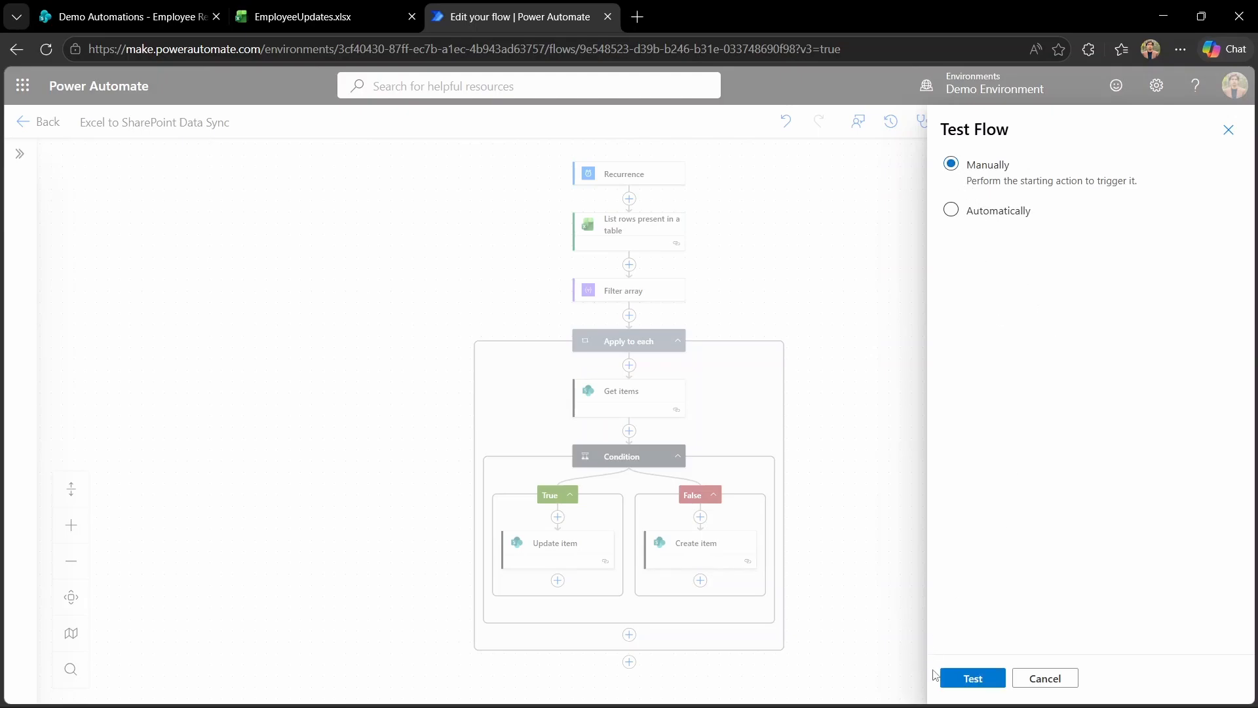
pyautogui.click(976, 680)
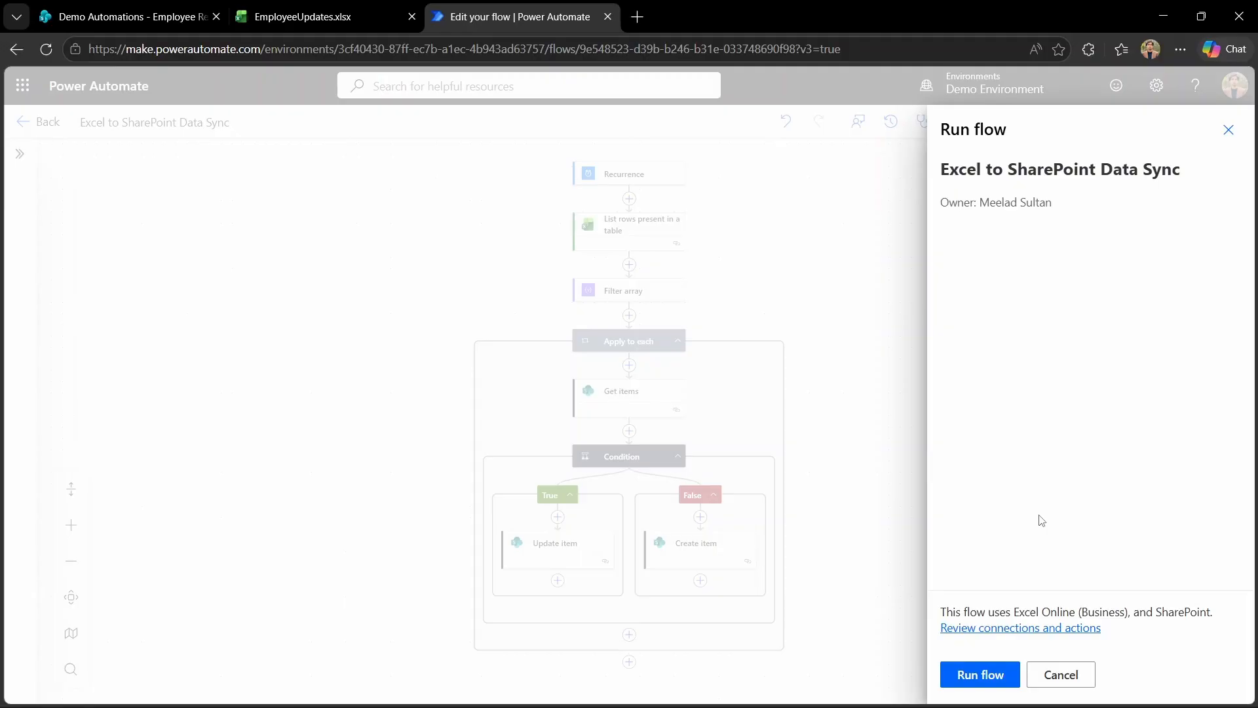
pyautogui.click(992, 682)
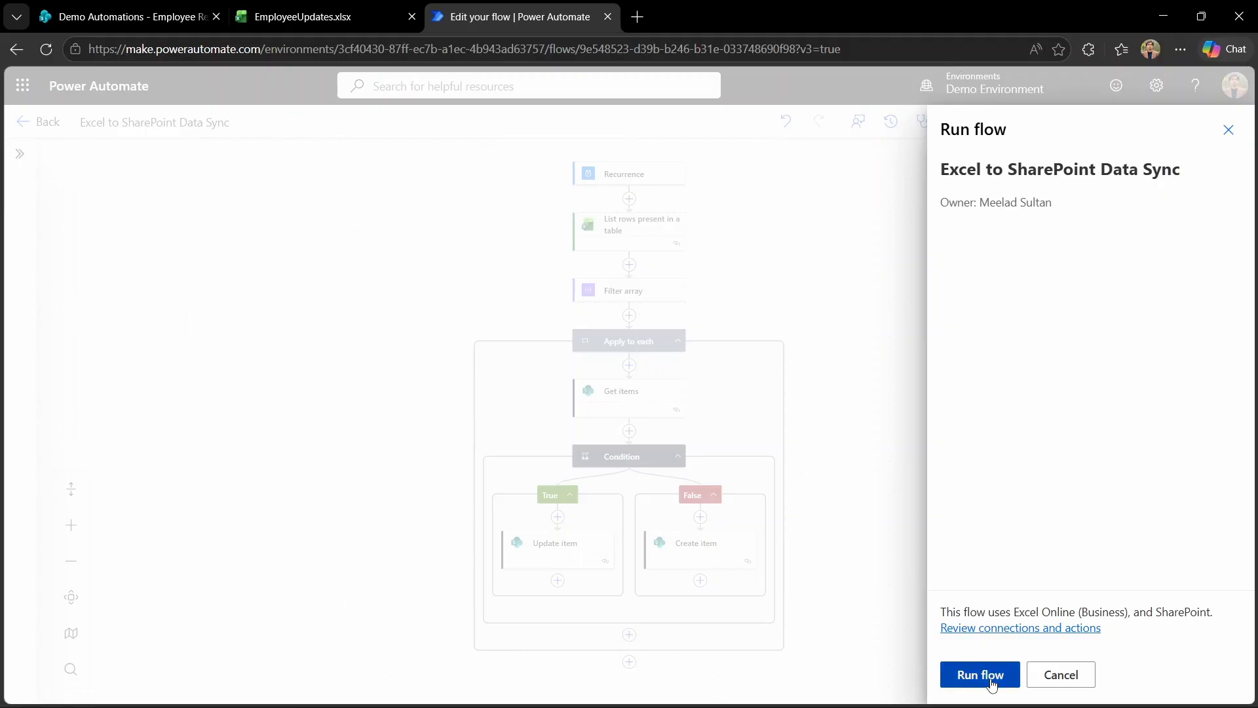
pyautogui.click(972, 675)
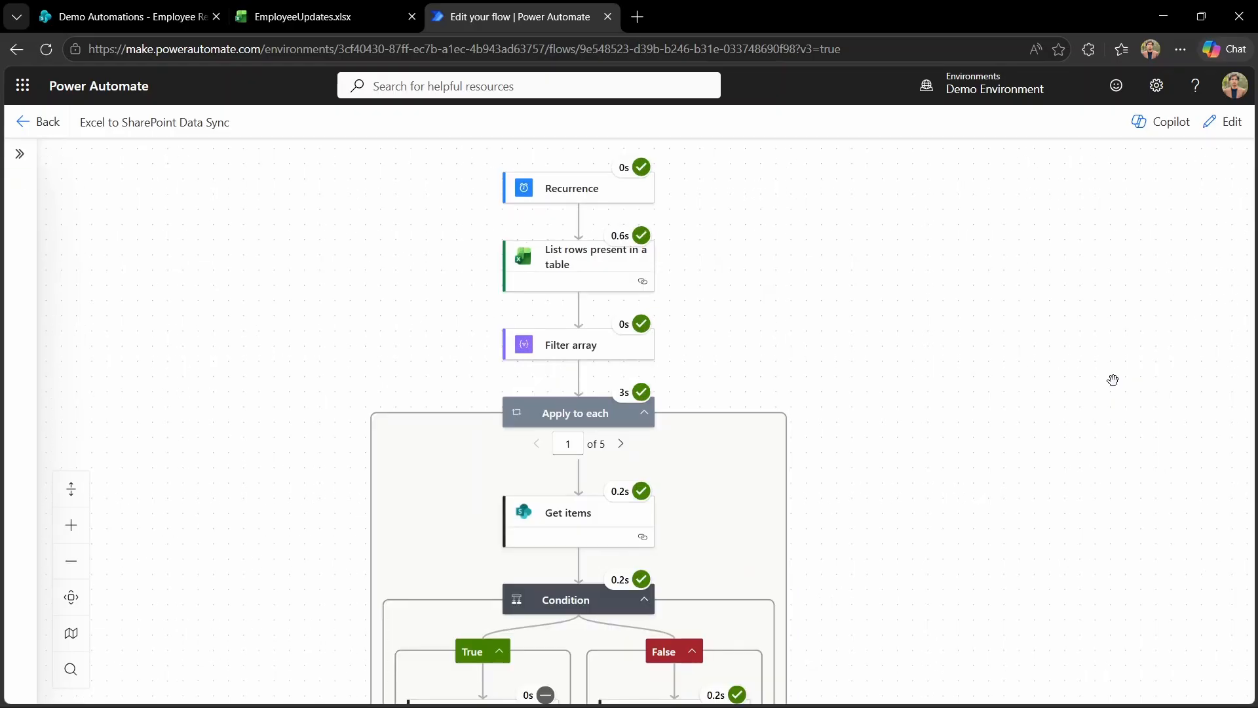
# Review the run's action statuses and reload the Employee Records list in SharePoint to check the synced items
pyautogui.scroll(-5, 1112, 380)
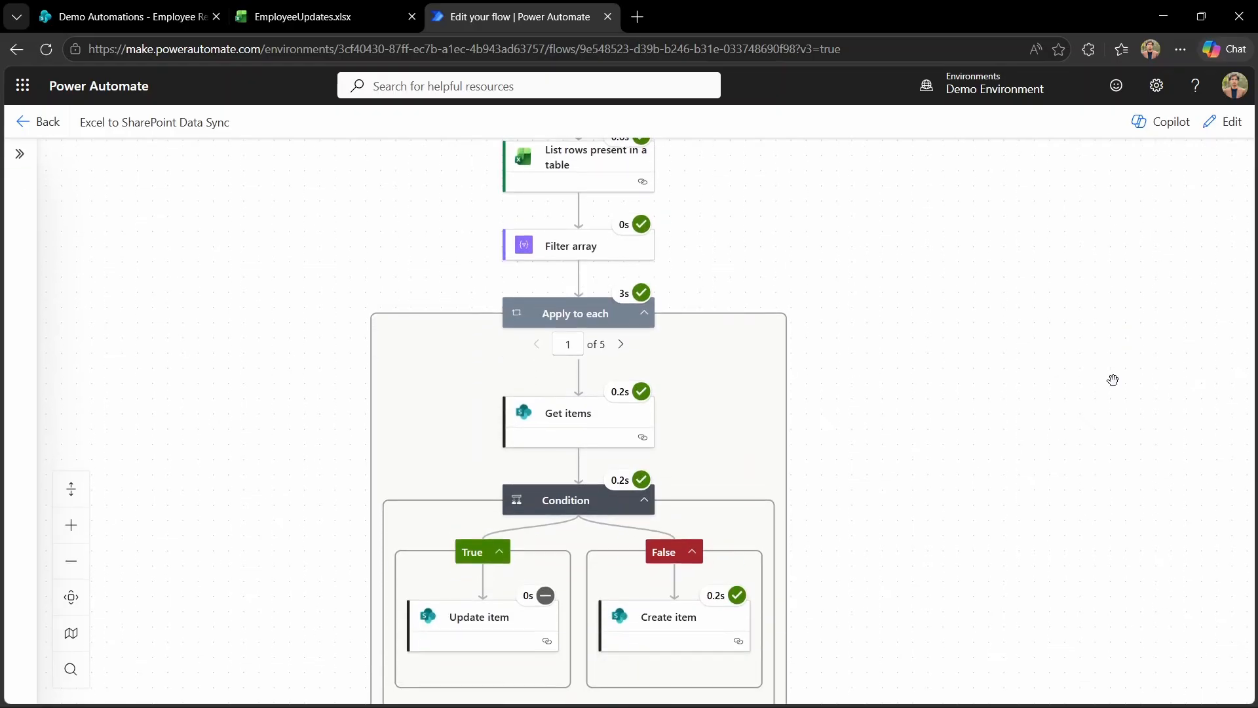
pyautogui.scroll(4, 1113, 380)
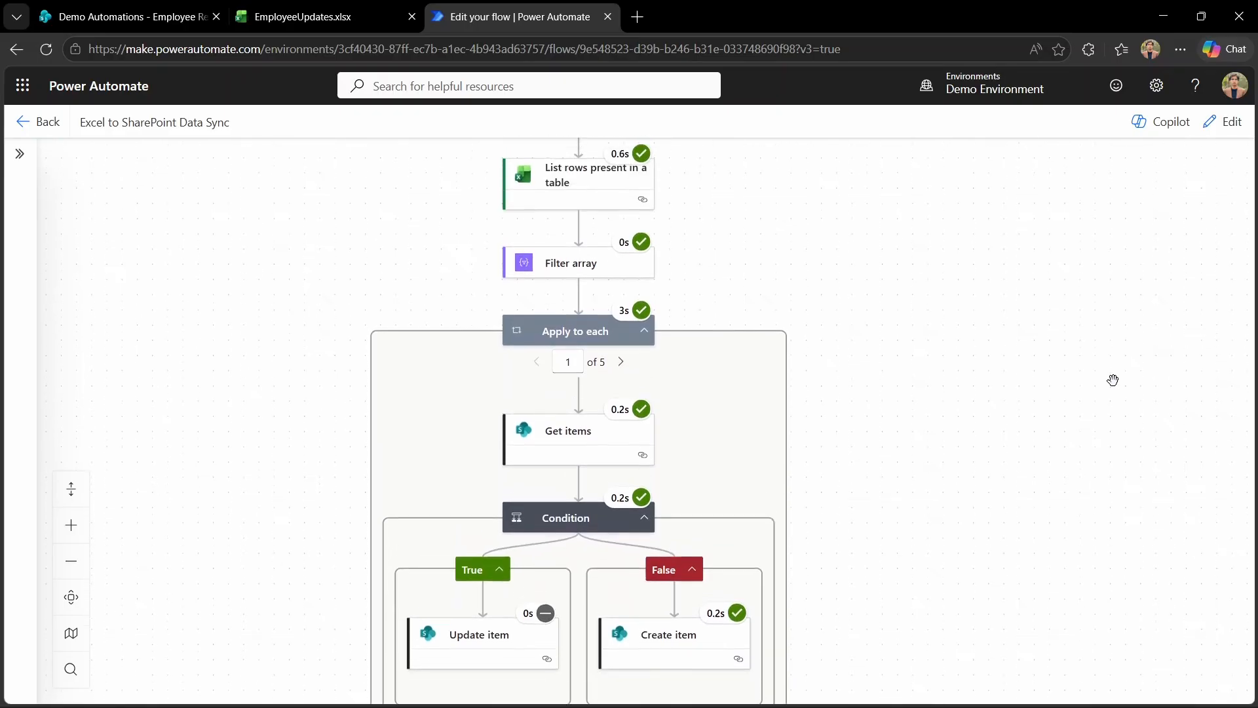
pyautogui.click(304, 5)
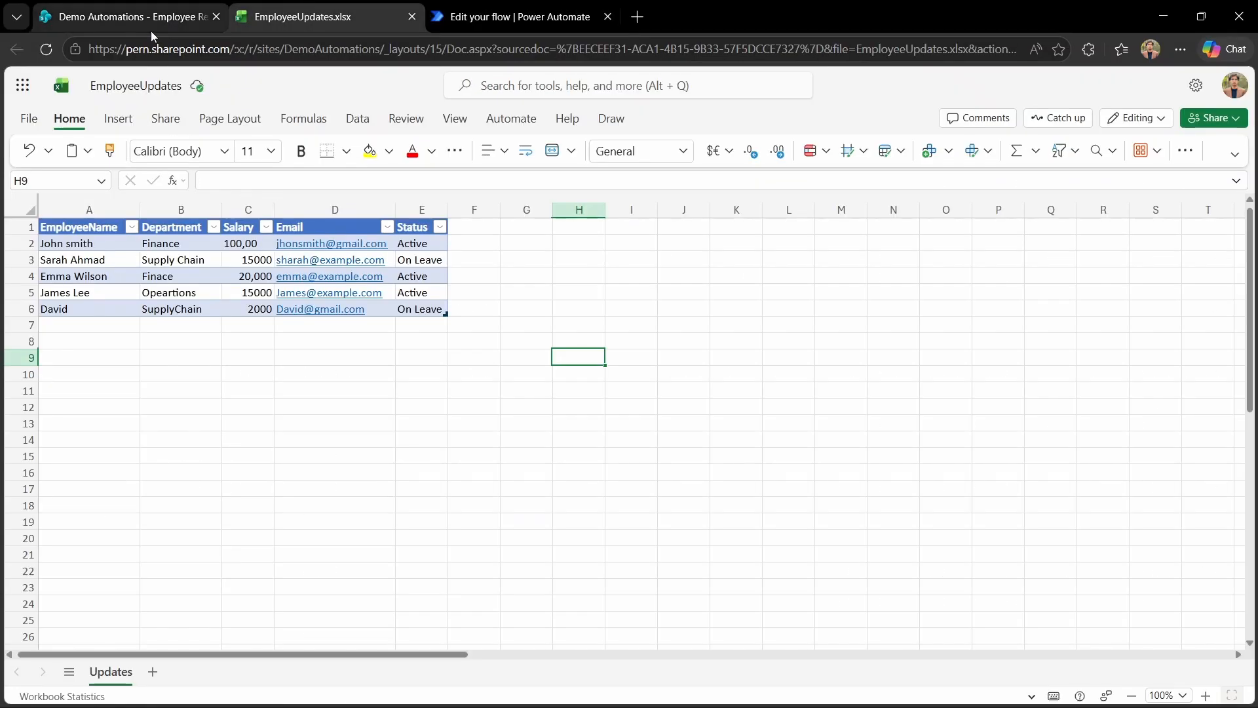
pyautogui.click(131, 17)
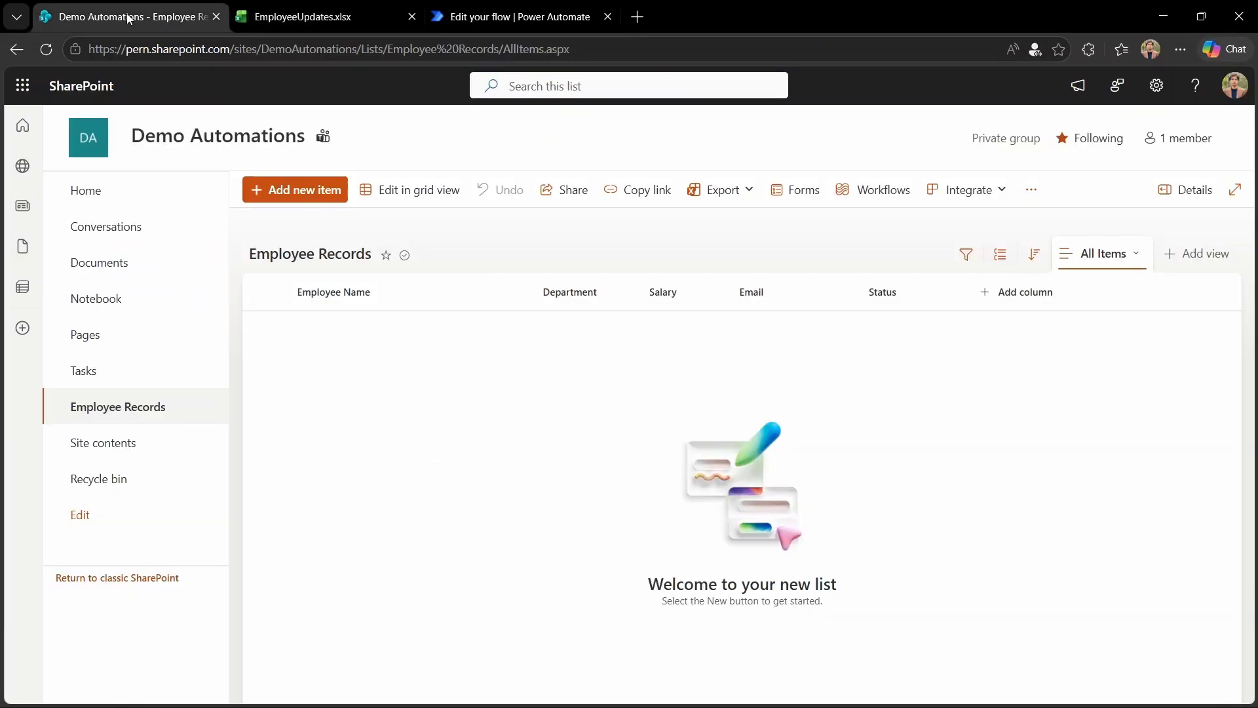
pyautogui.click(50, 54)
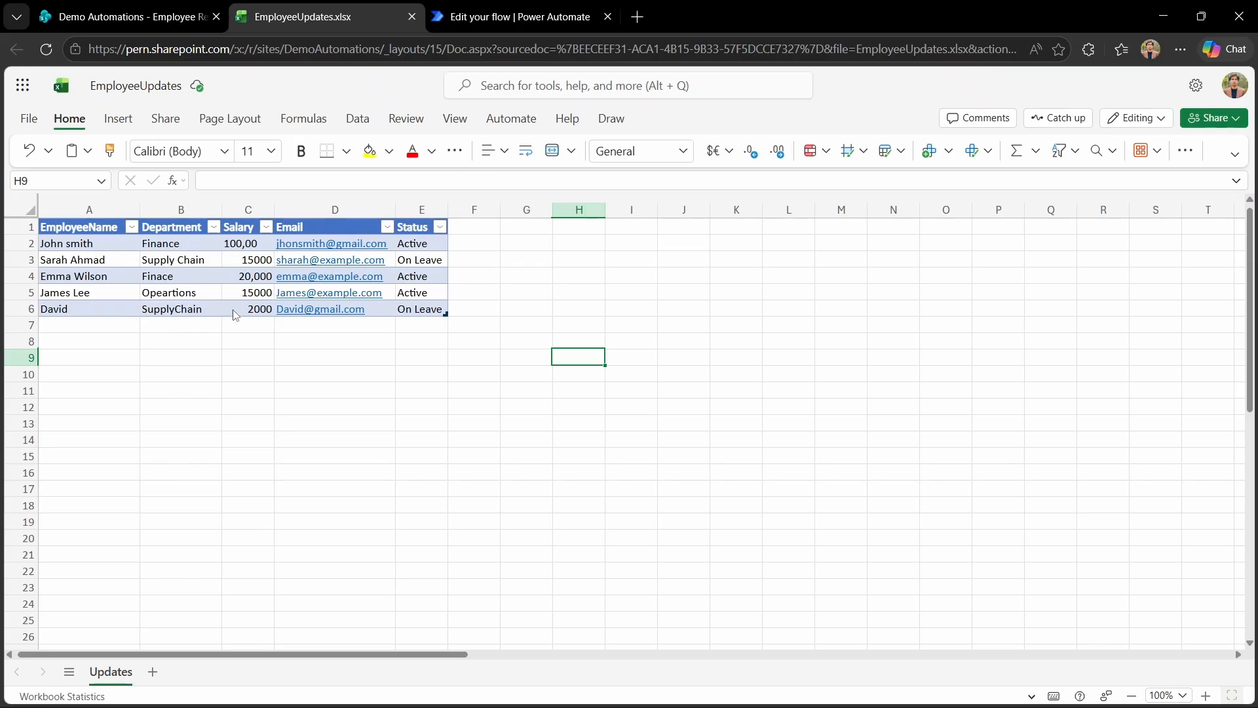
# Switch to the EmployeeUpdates workbook and change the Department in cell B6 to HR
pyautogui.doubleClick(192, 309)
pyautogui.press('BackSpace')
pyautogui.press('BackSpace')
pyautogui.press('BackSpace')
pyautogui.press('BackSpace')
pyautogui.press('BackSpace')
pyautogui.press('BackSpace')
pyautogui.press('BackSpace')
pyautogui.press('BackSpace')
pyautogui.press('BackSpace')
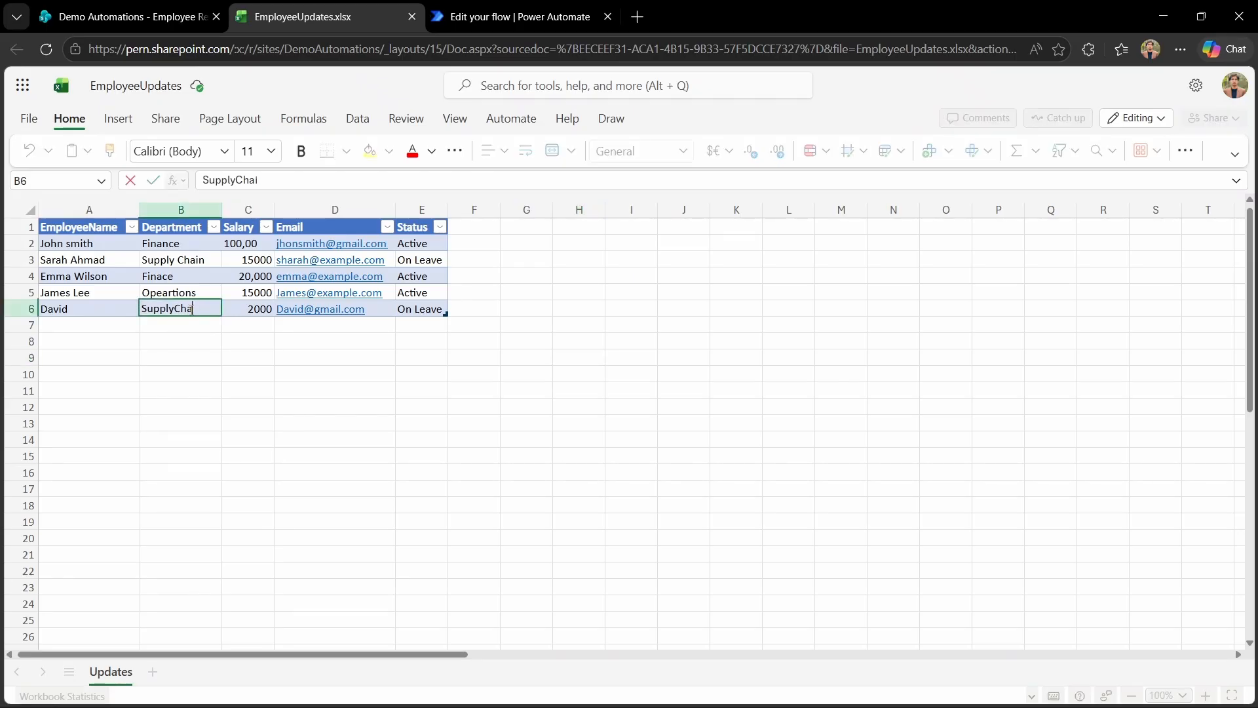
pyautogui.press('BackSpace')
pyautogui.press('BackSpace')
pyautogui.write('HR')
pyautogui.click(263, 310)
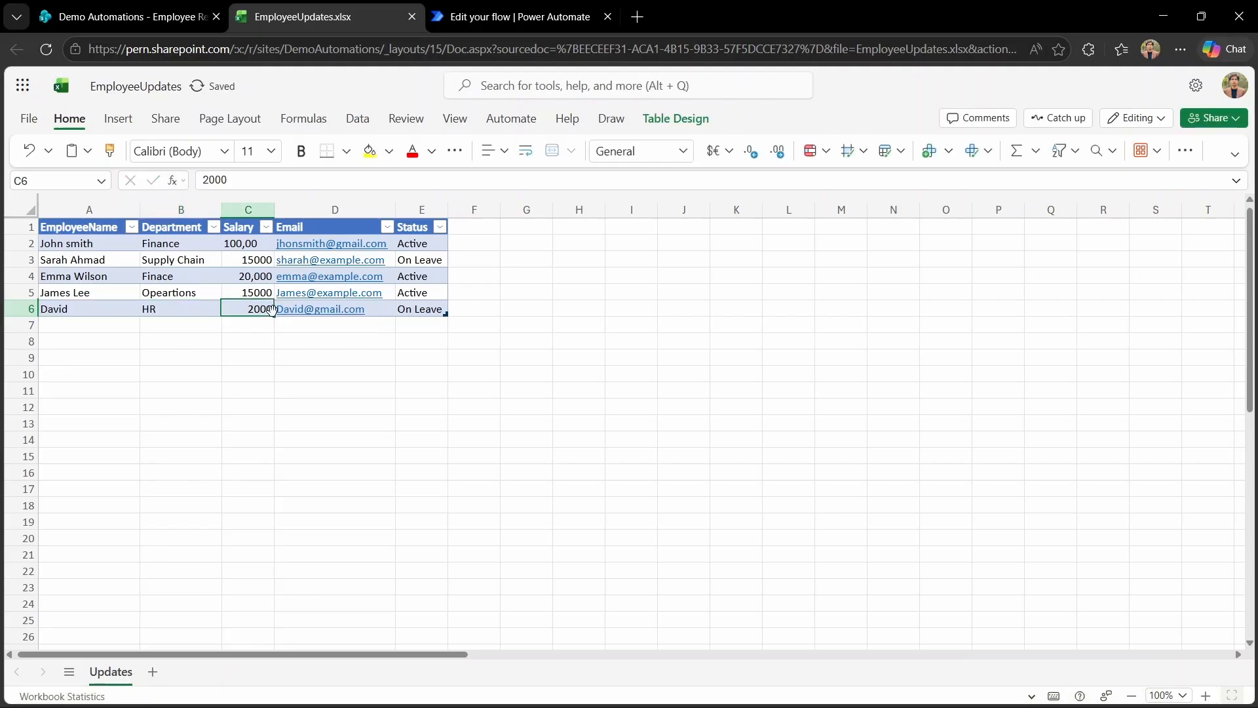
# Set the Salary in cell C6 to 1000
pyautogui.doubleClick(263, 311)
pyautogui.press('BackSpace')
pyautogui.press('BackSpace')
pyautogui.press('BackSpace')
pyautogui.press('BackSpace')
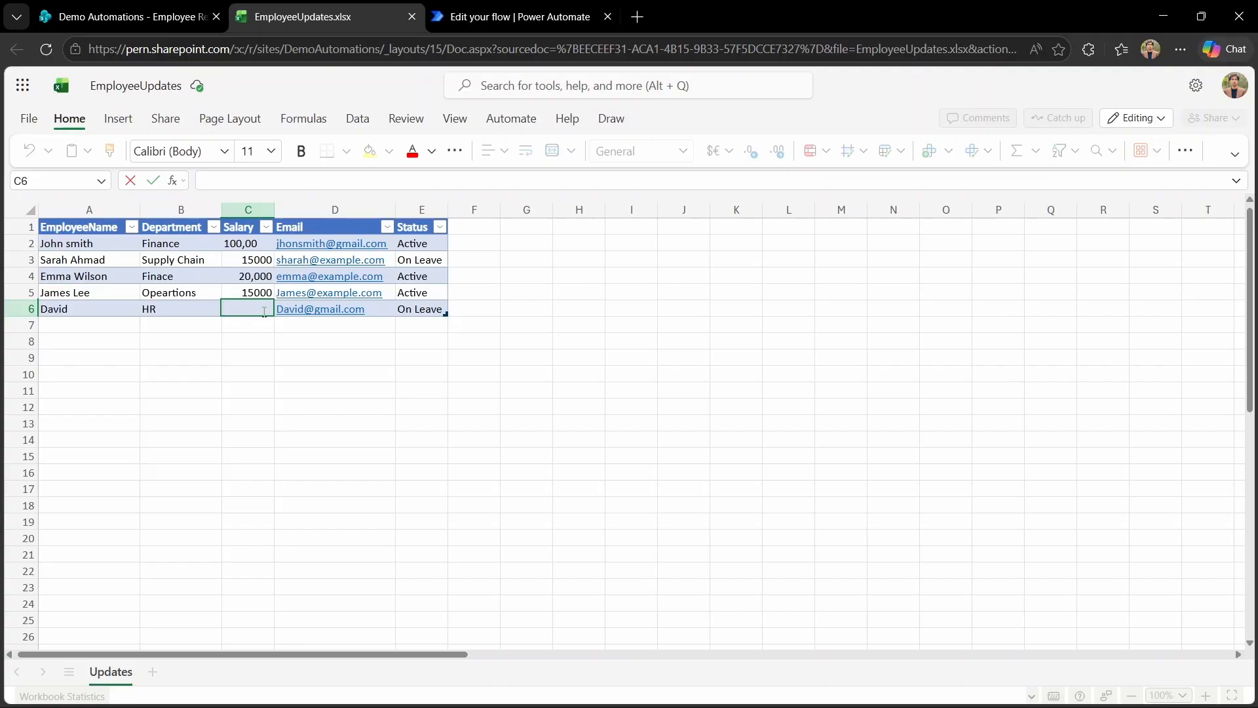
pyautogui.write('1')
pyautogui.write('000')
pyautogui.click(348, 342)
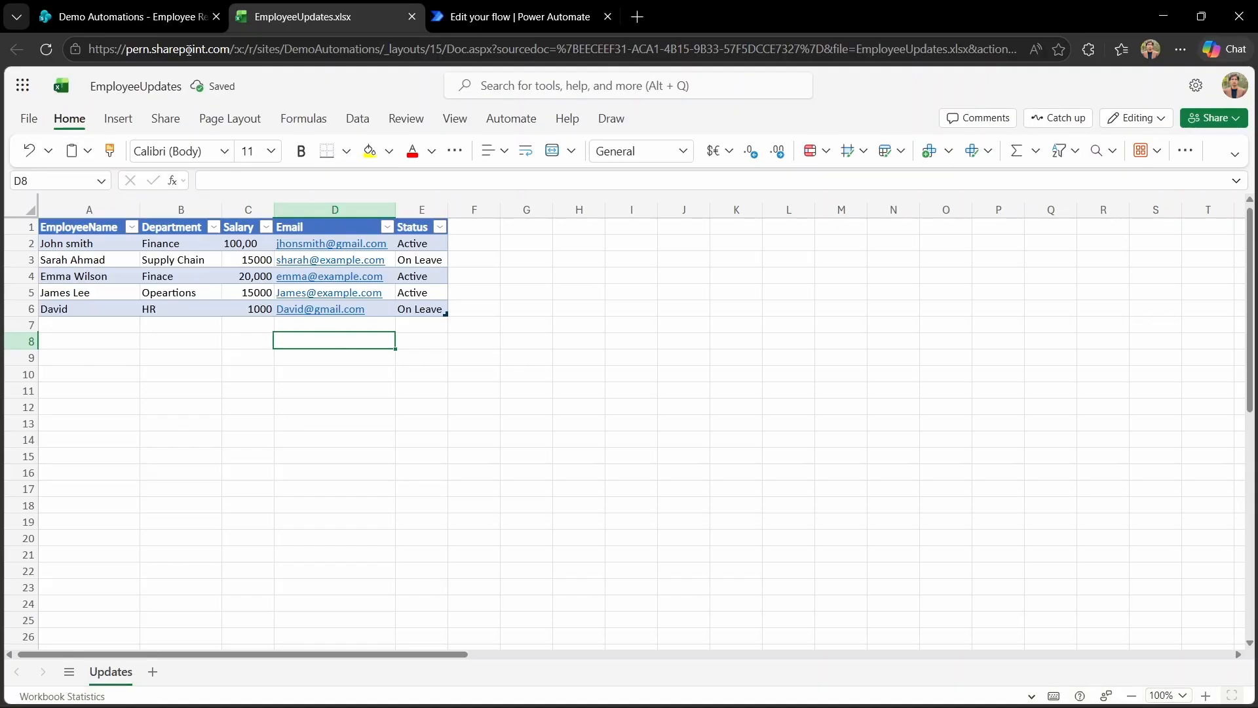
# Check the Employee Records list in SharePoint, reopen the flow for editing in Power Automate and run another manual test
pyautogui.click(167, 11)
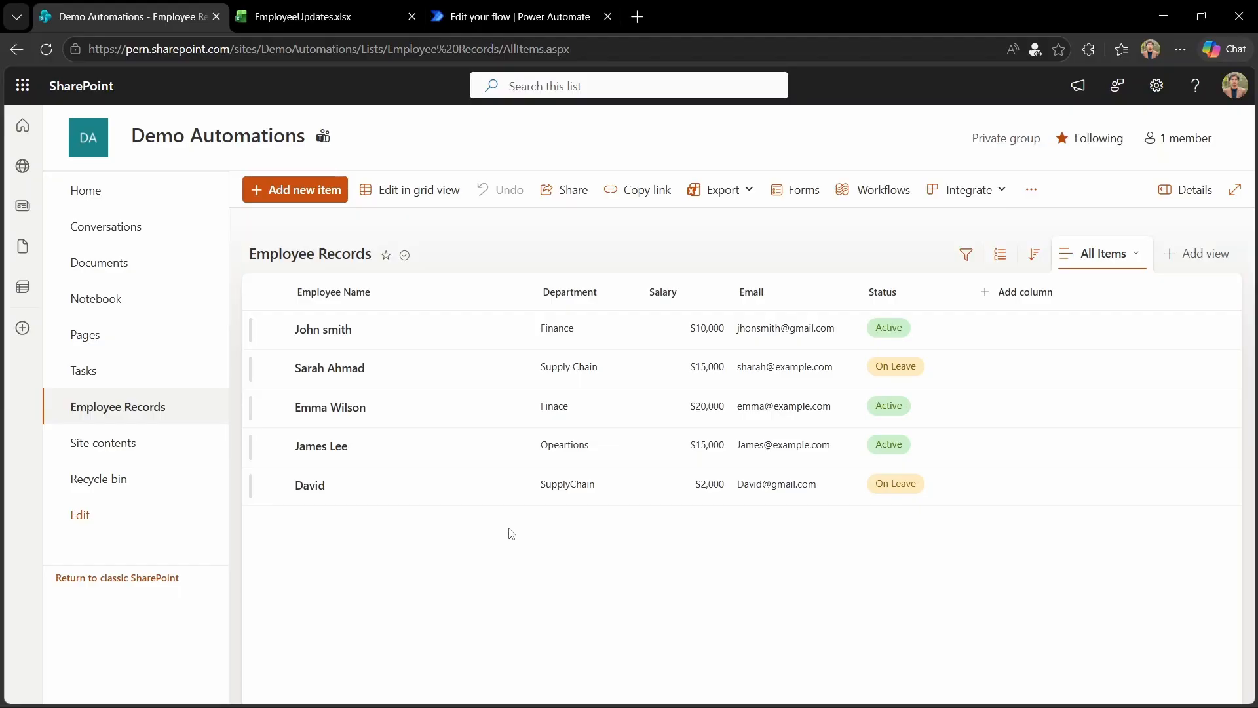
pyautogui.click(564, 16)
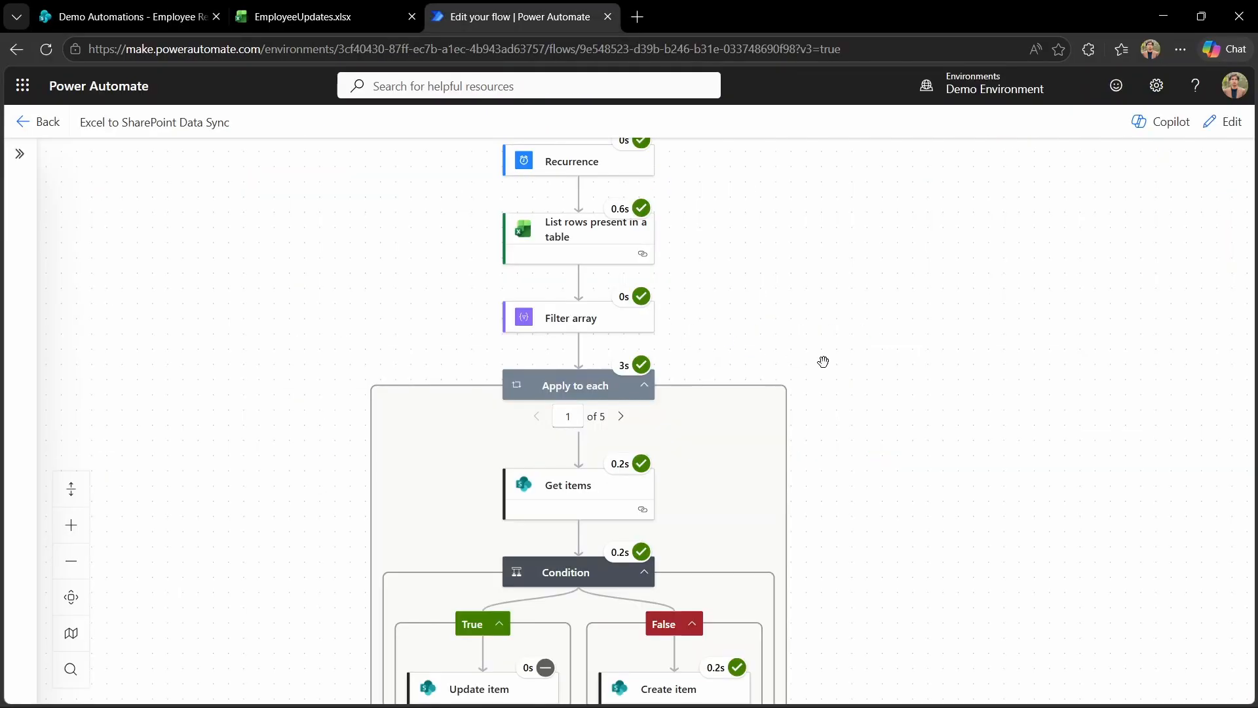
pyautogui.click(1226, 122)
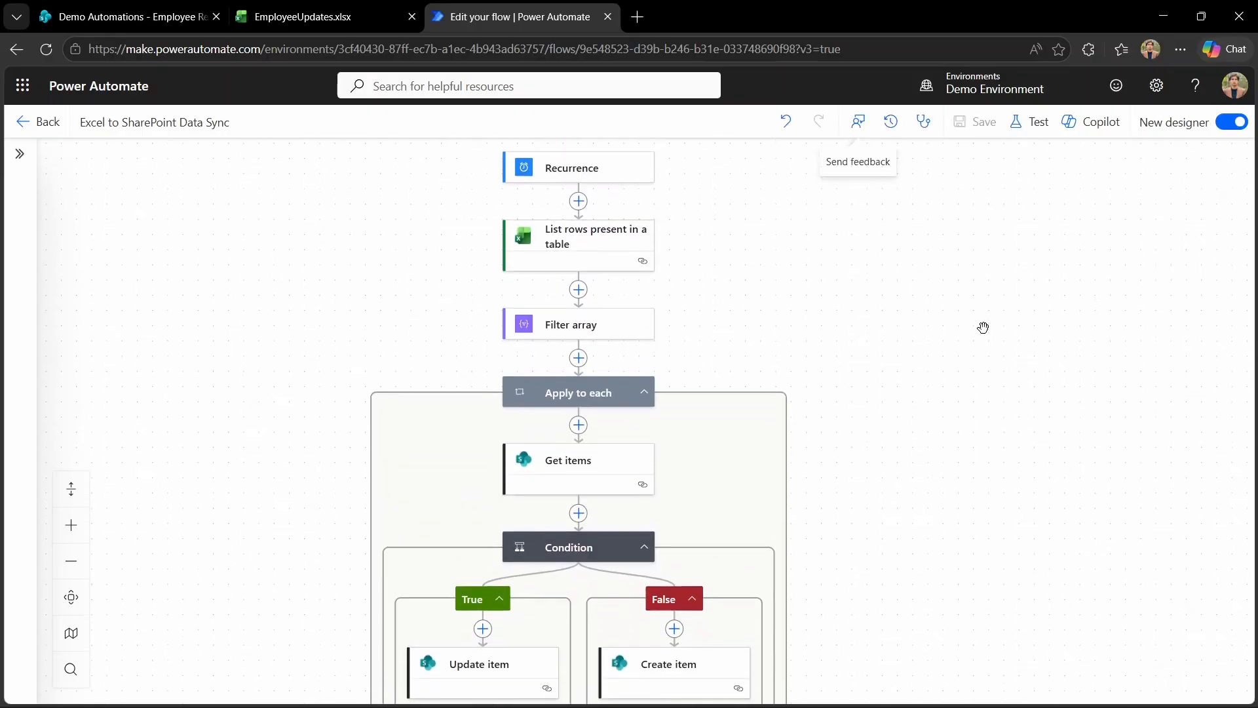
pyautogui.click(71, 596)
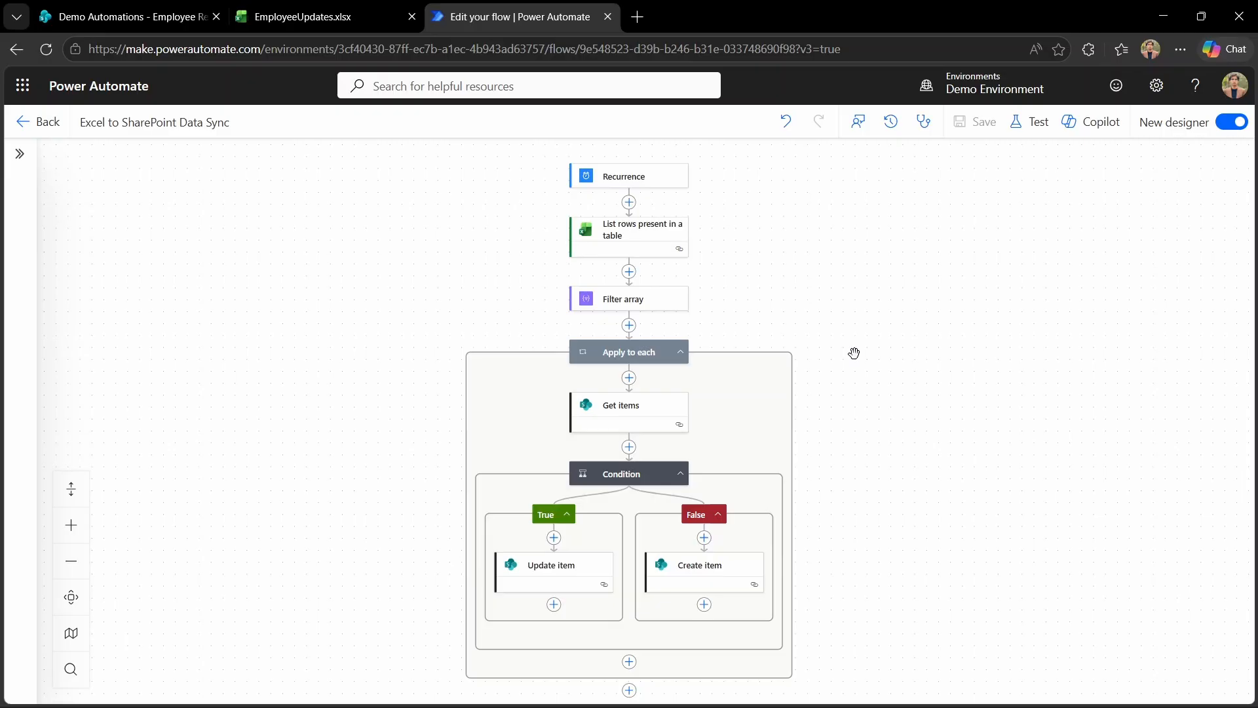
pyautogui.click(1030, 122)
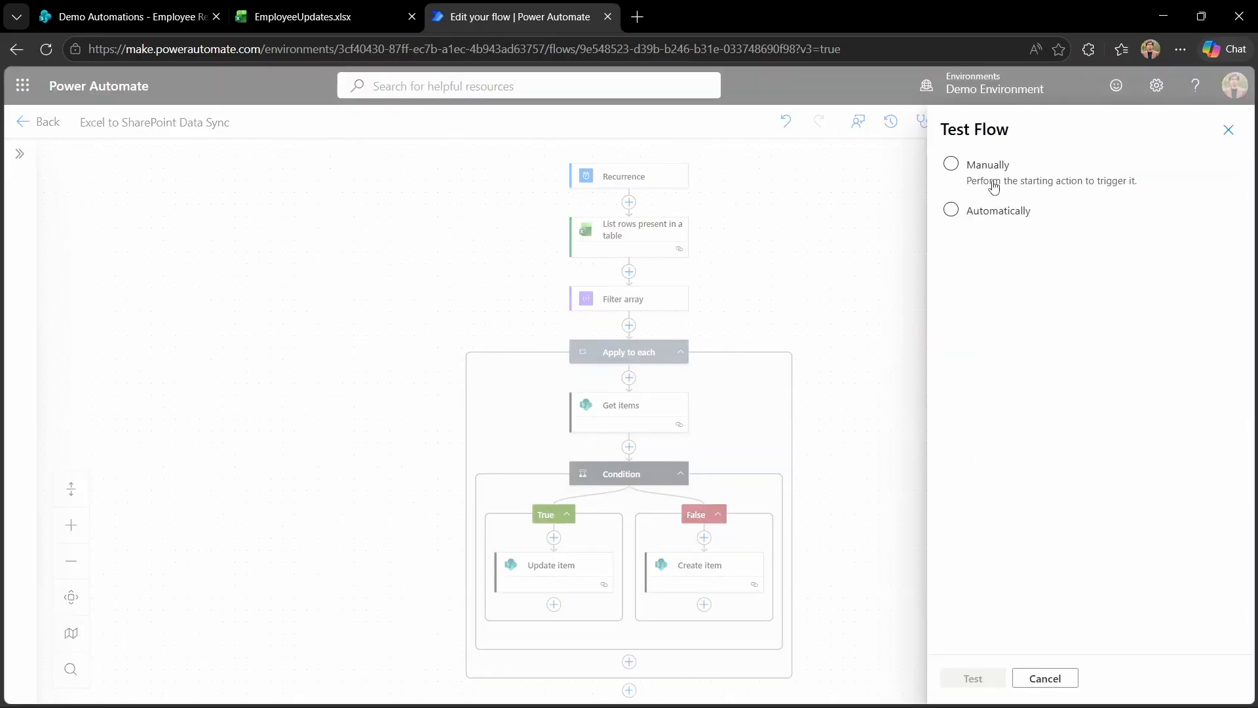
pyautogui.click(963, 164)
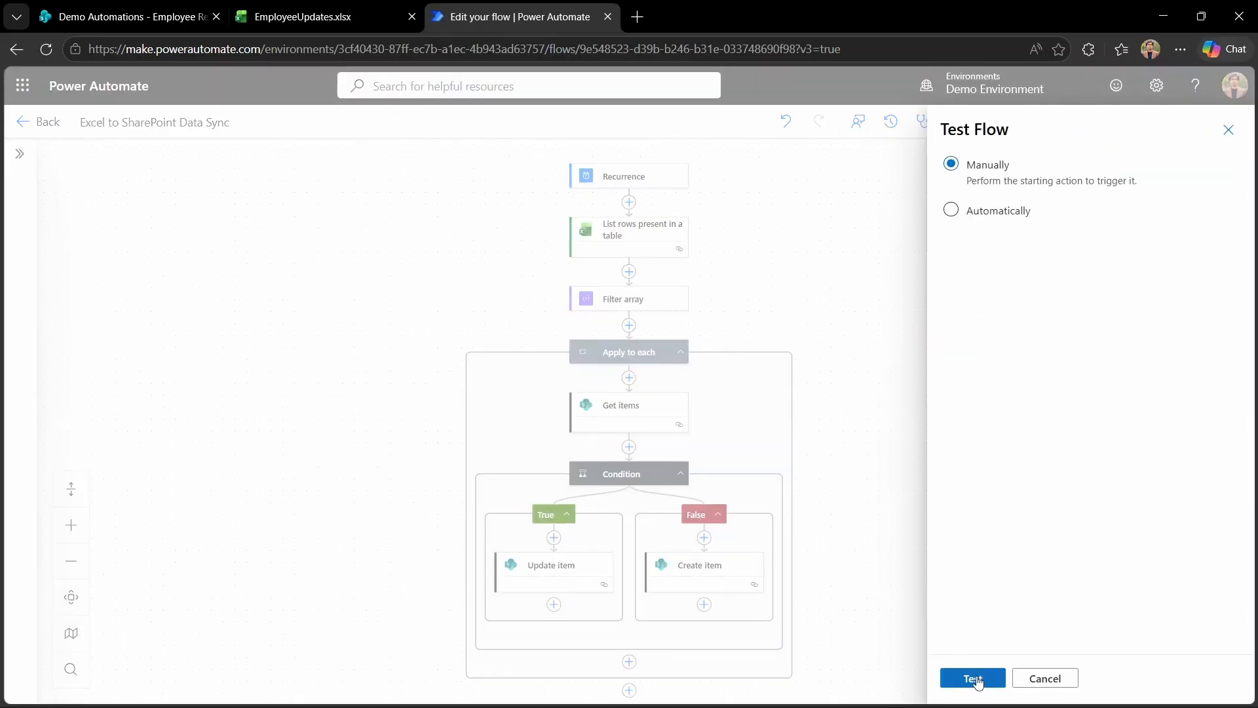
pyautogui.click(972, 678)
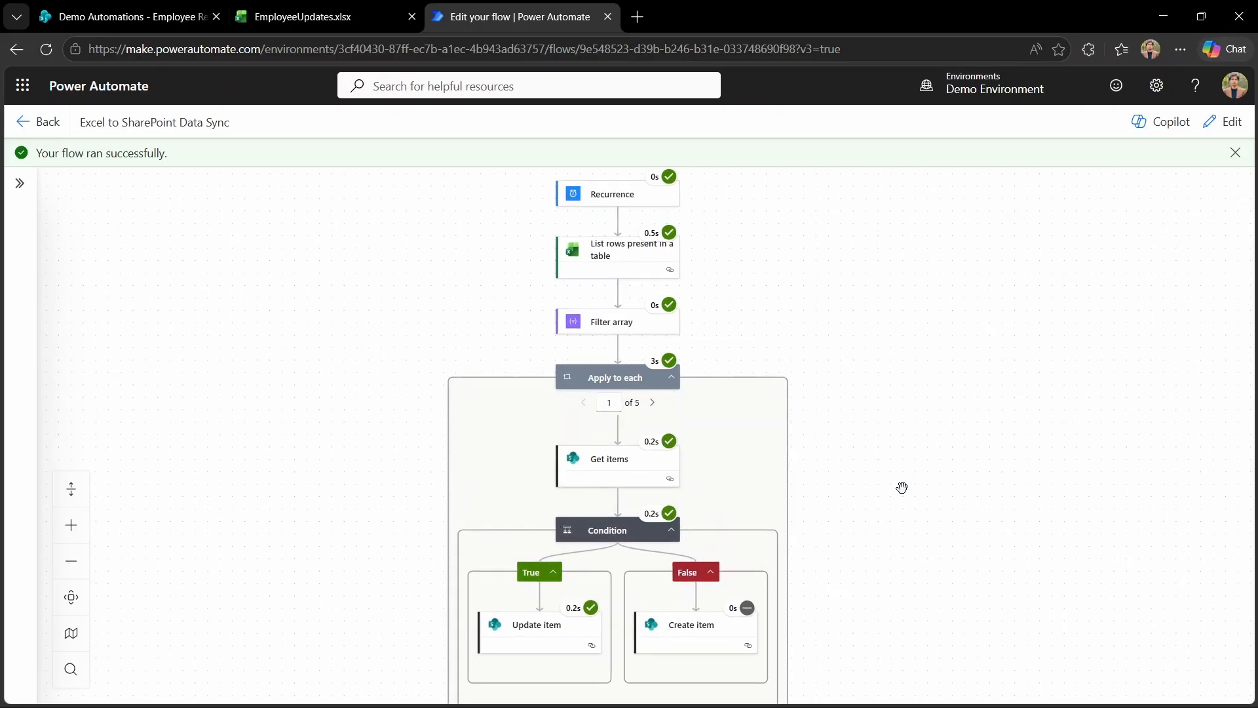
# Examine the second run's Condition branches and reload the Employee Records list in SharePoint to check the updated row
pyautogui.click(72, 525)
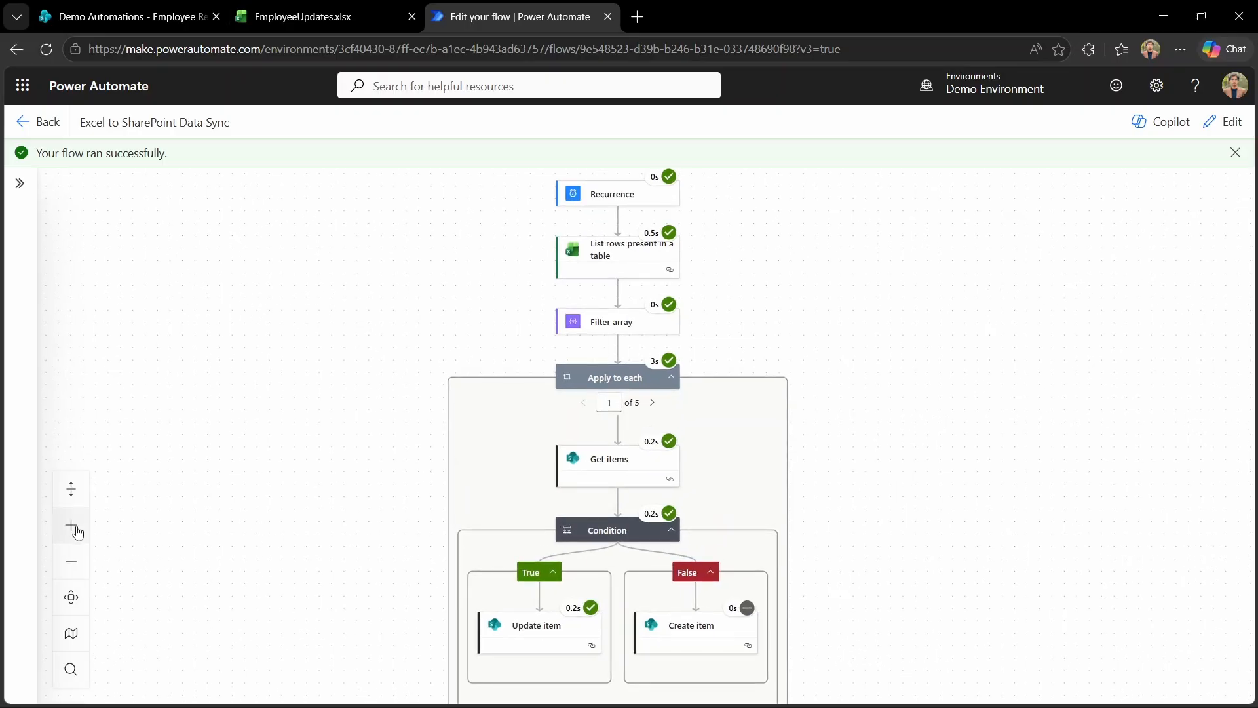
pyautogui.scroll(2, 923, 512)
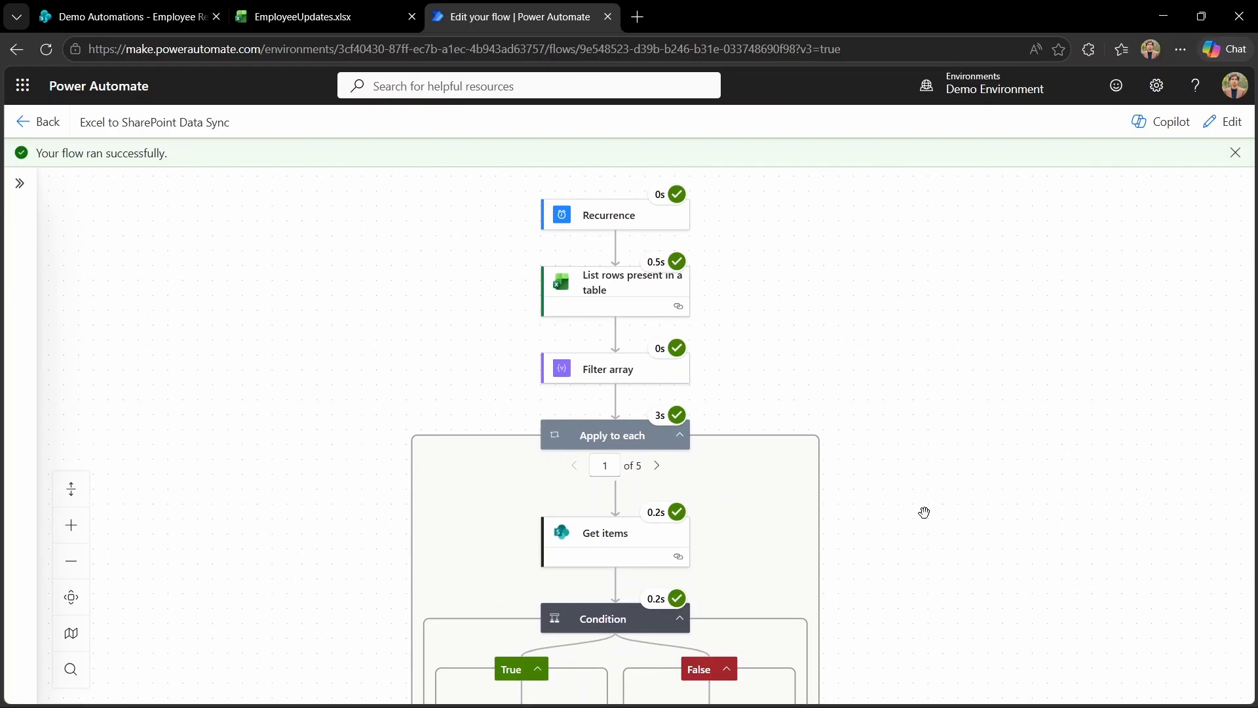
pyautogui.scroll(-2, 924, 512)
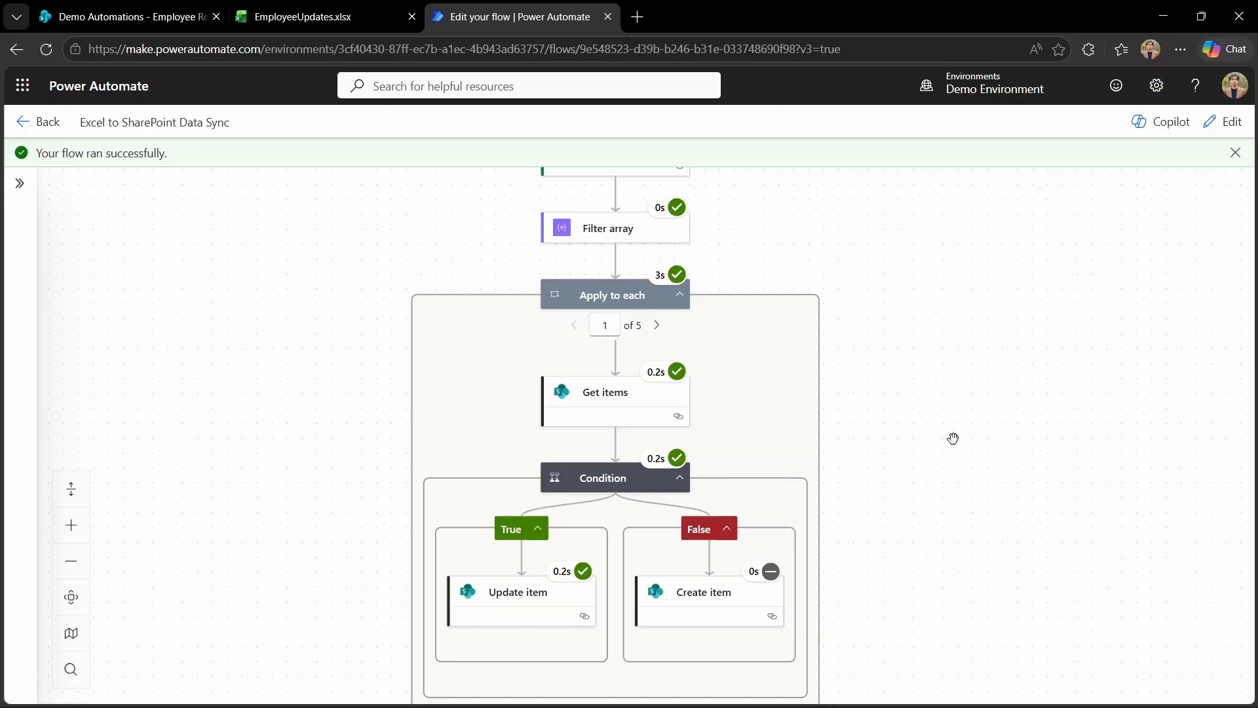
pyautogui.click(71, 525)
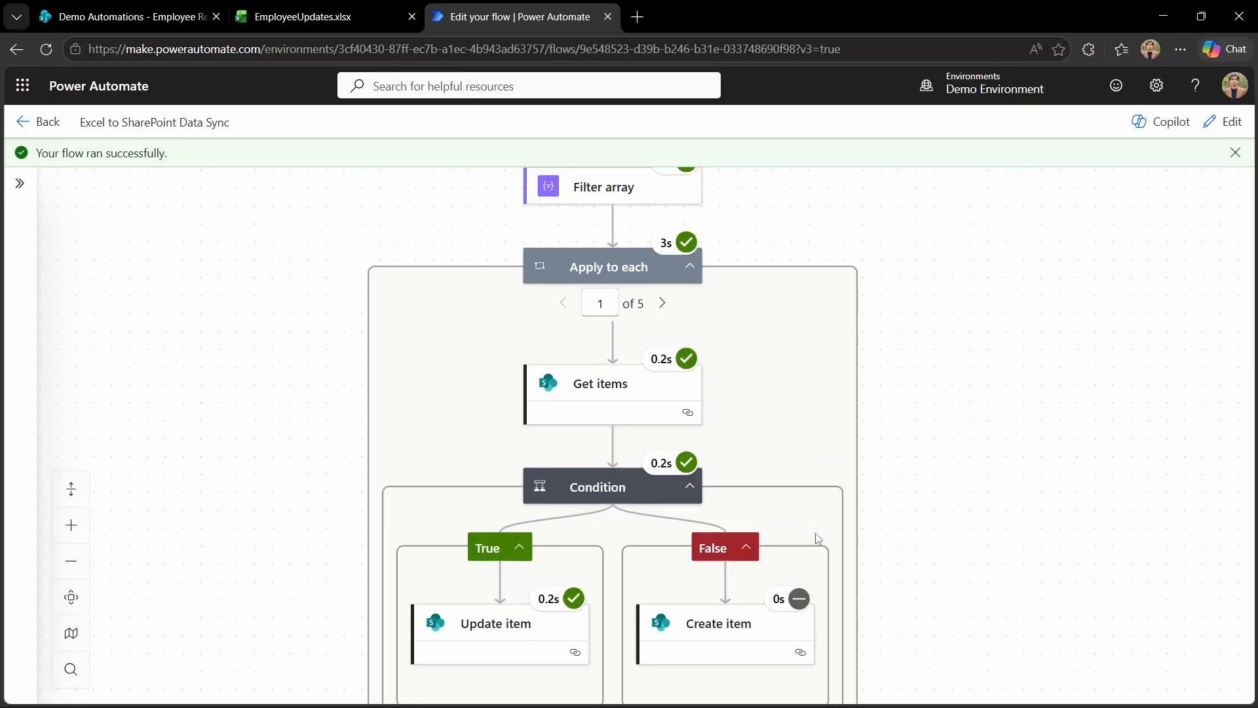
pyautogui.scroll(-1, 818, 539)
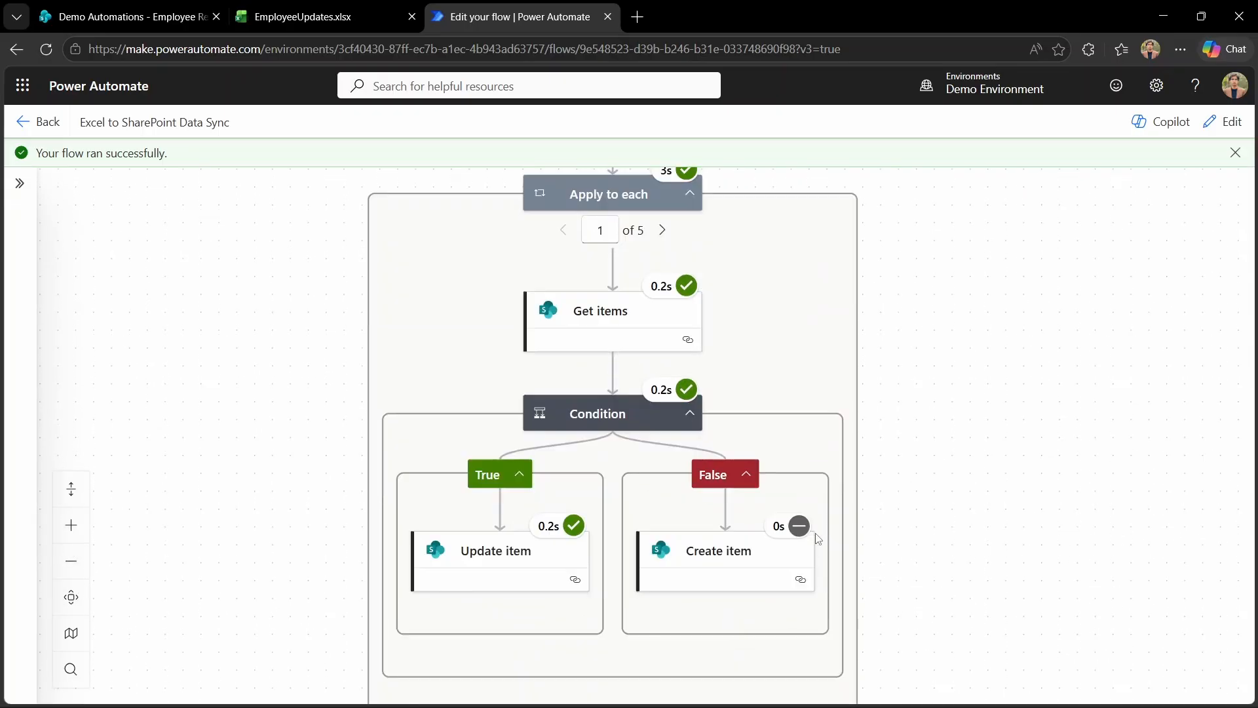
pyautogui.click(149, 16)
pyautogui.click(47, 48)
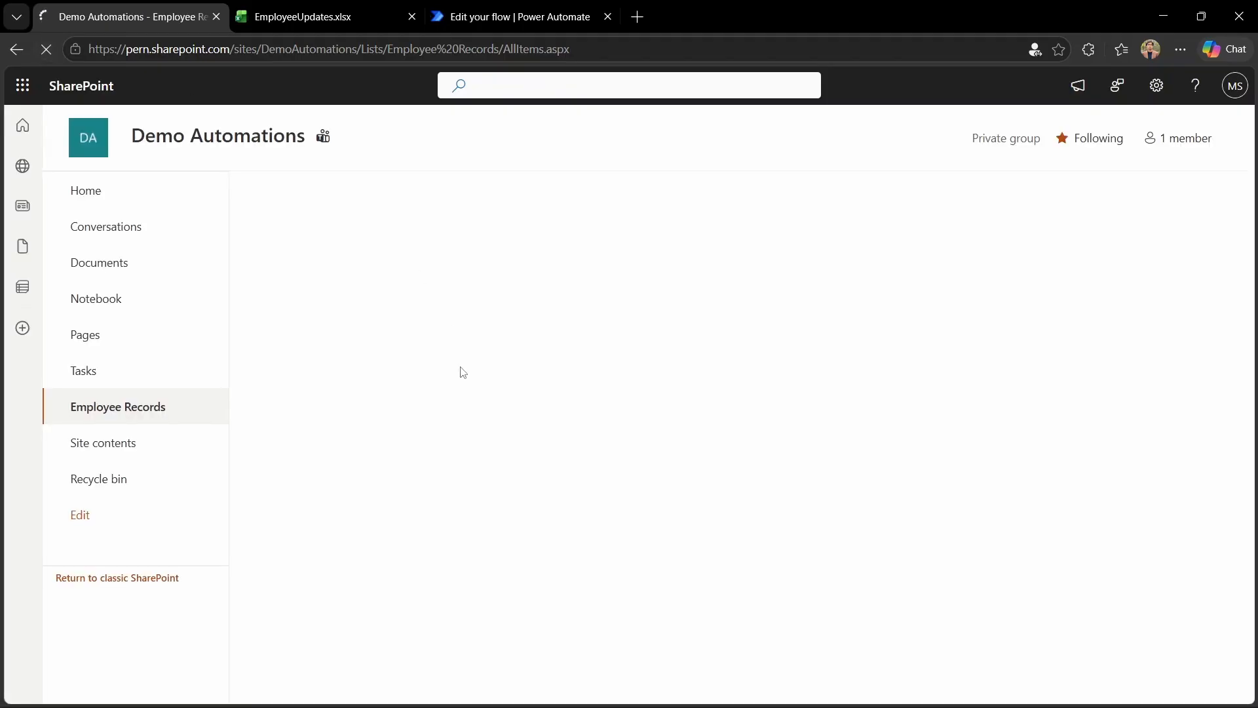